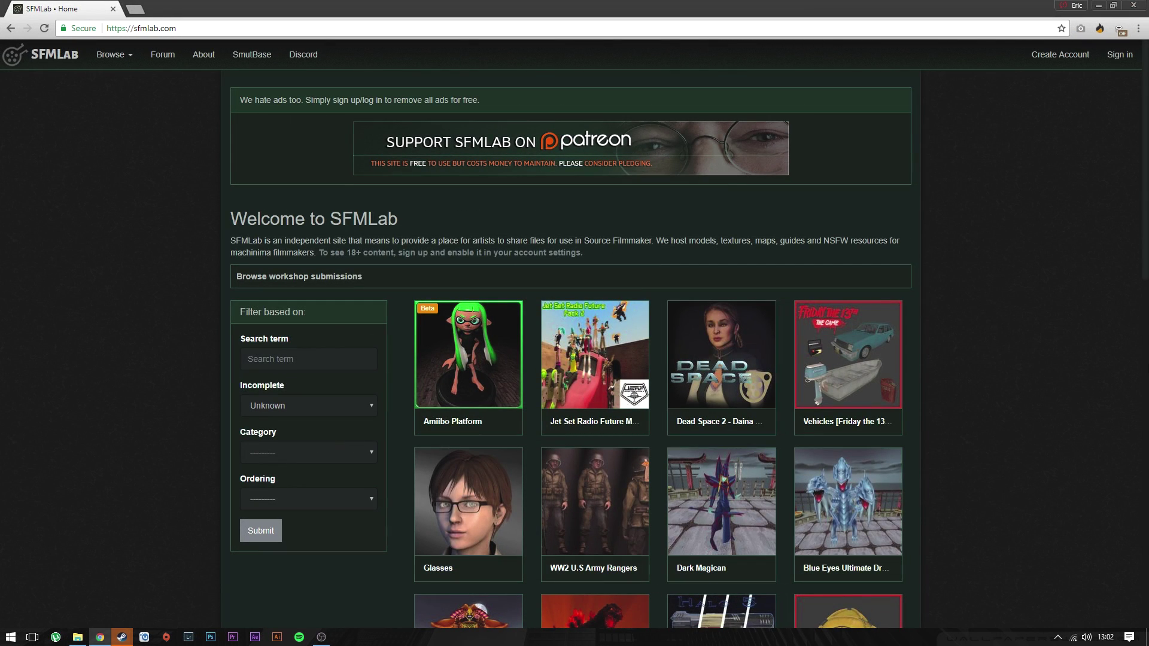
Step: Search SFMLab for 'mira' to list the matching submissions, including Rainbow Six Siege | Mira
scroll(1119, 339, "down", 5)
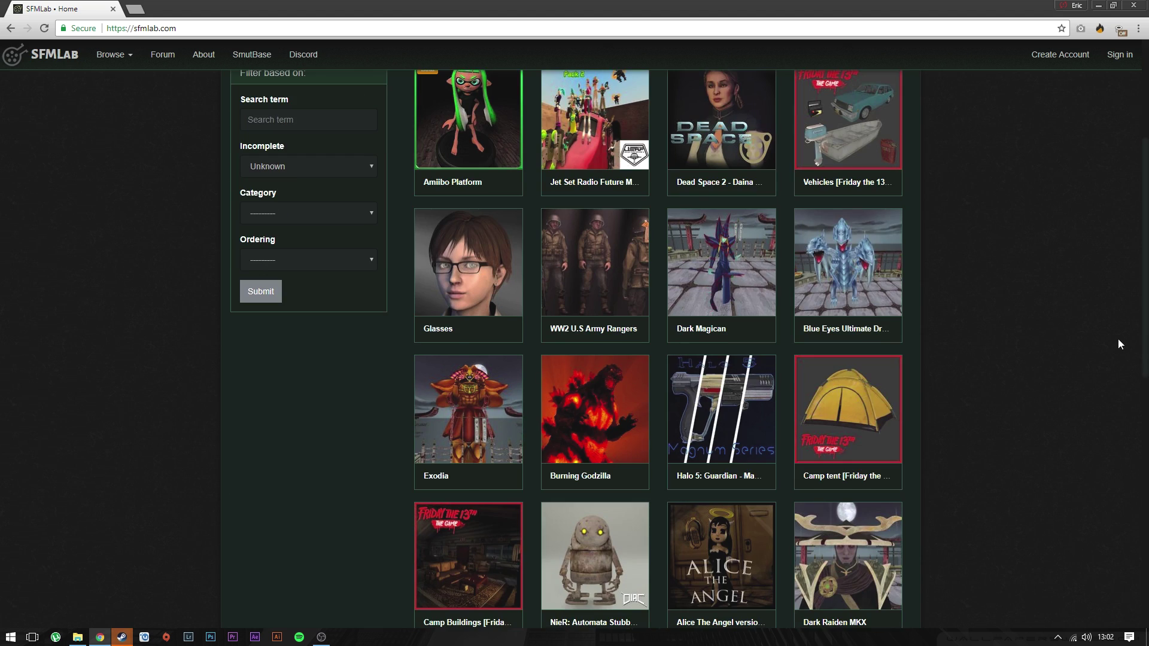
scroll(1121, 344, "down", 2)
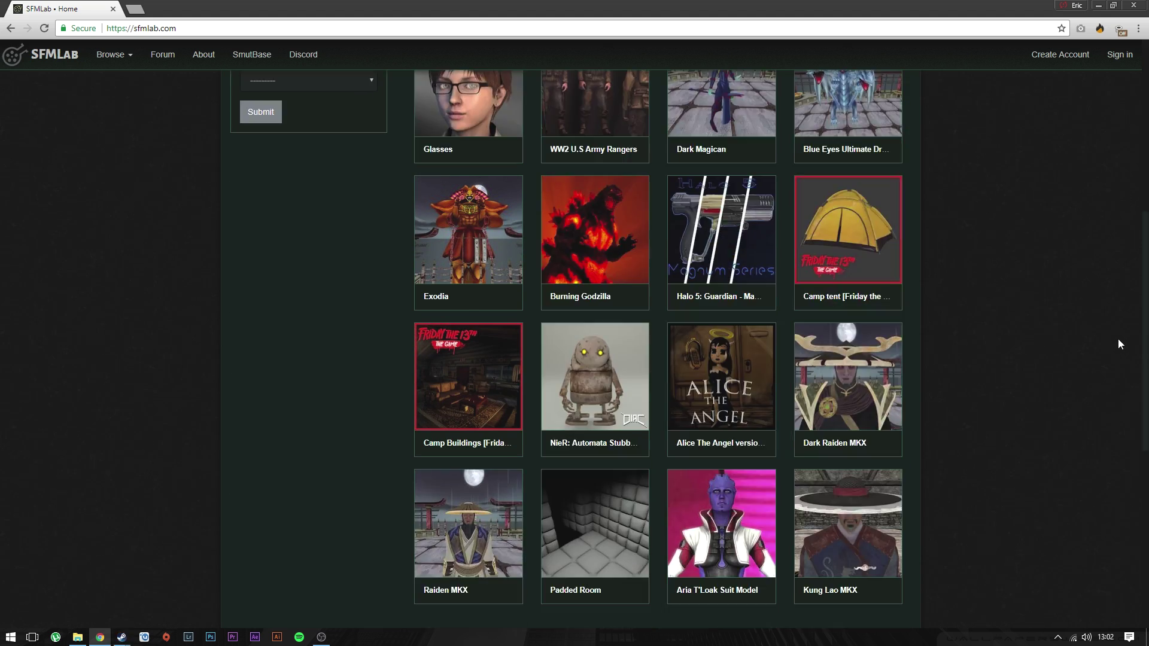
scroll(1117, 346, "up", 7)
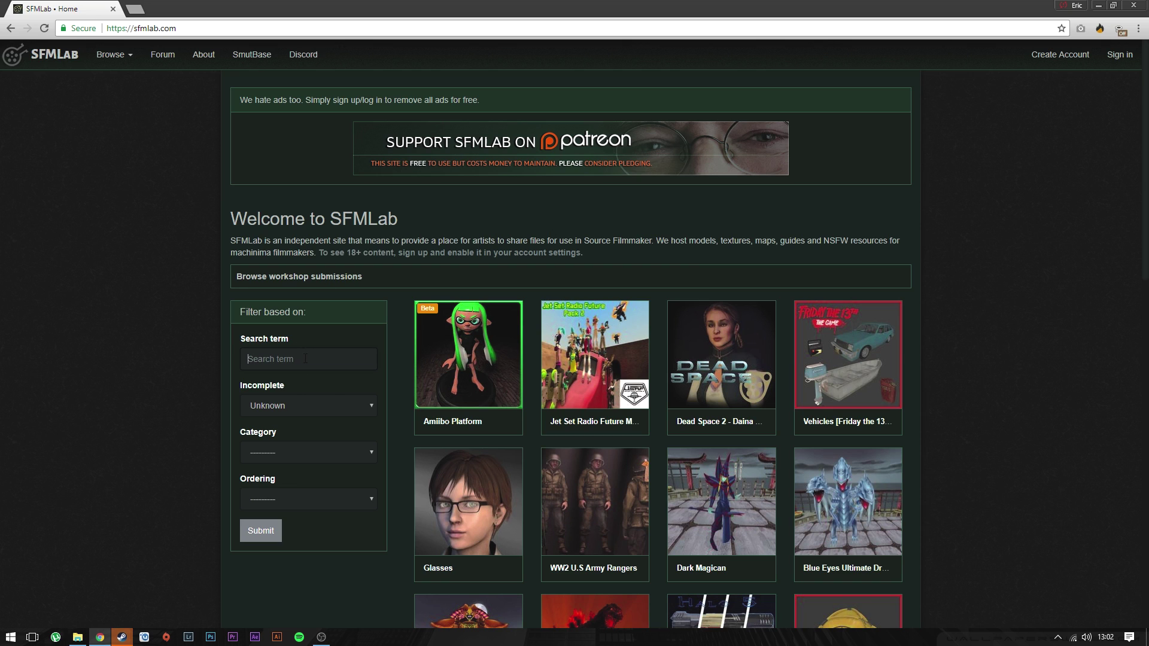
left_click(261, 531)
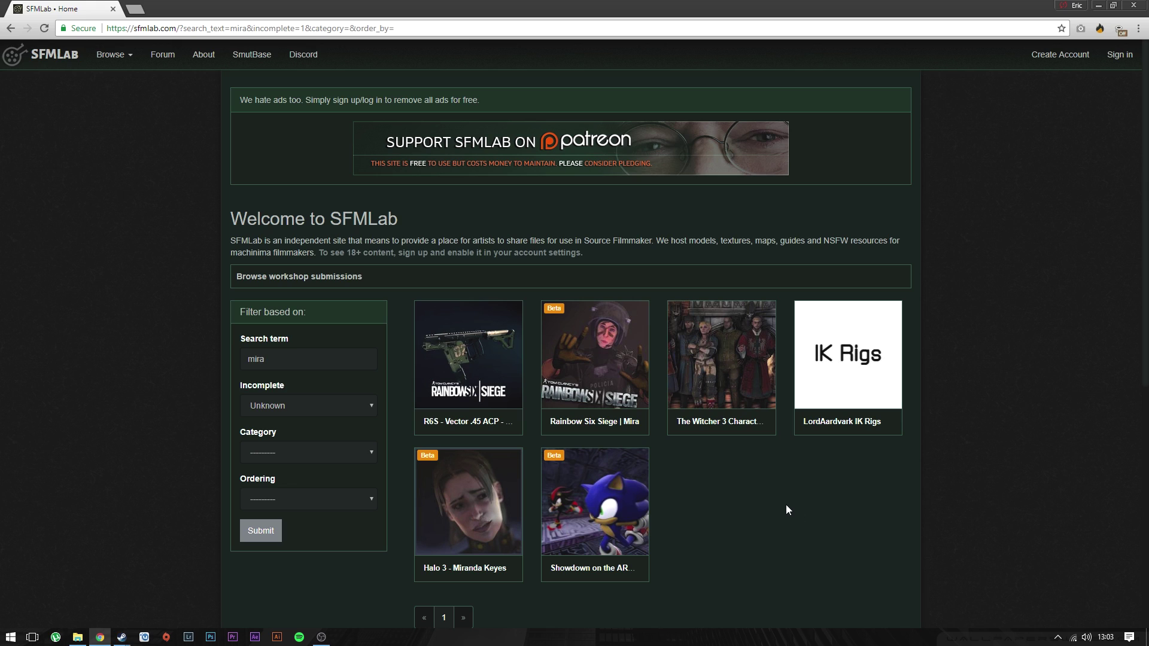
Step: Open the Rainbow Six Siege | Mira page and download R6S_Mira.rar from the EU (Amsterdam) mirror
left_click(590, 356)
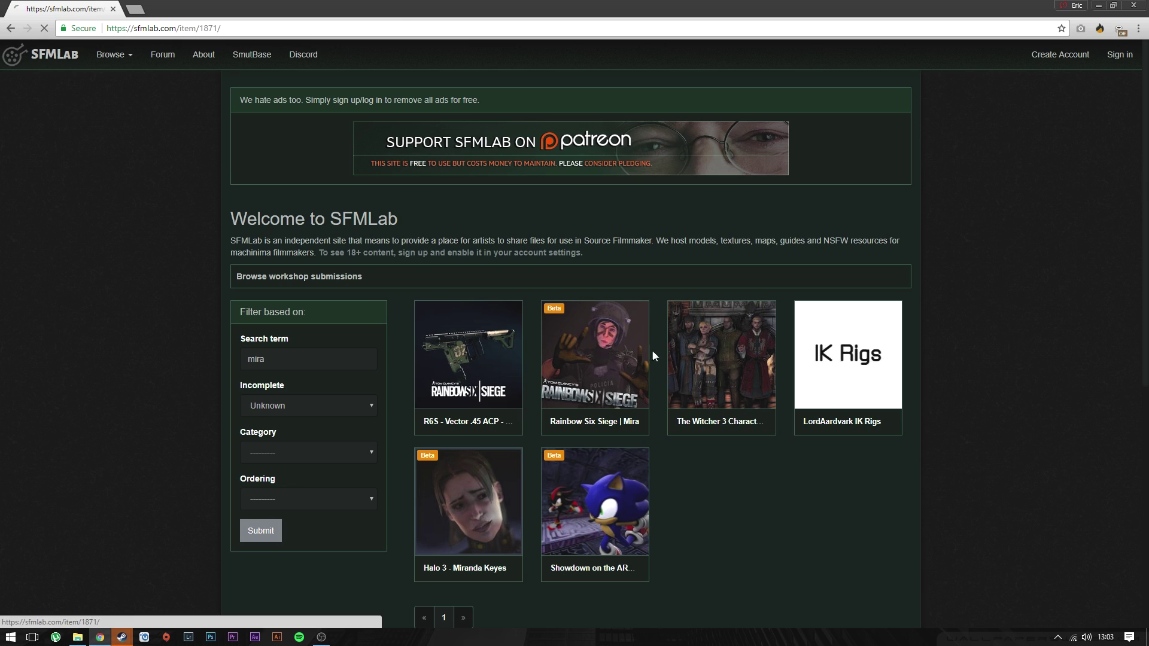
scroll(177, 389, "down", 3)
scroll(203, 379, "down", 8)
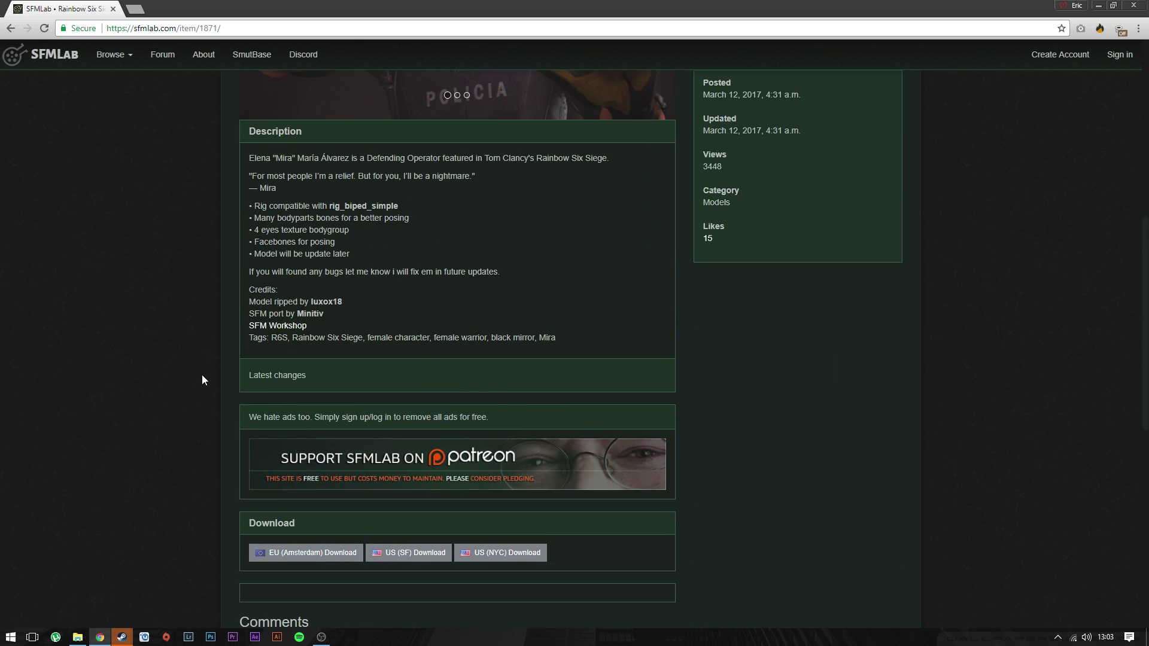
left_click(307, 375)
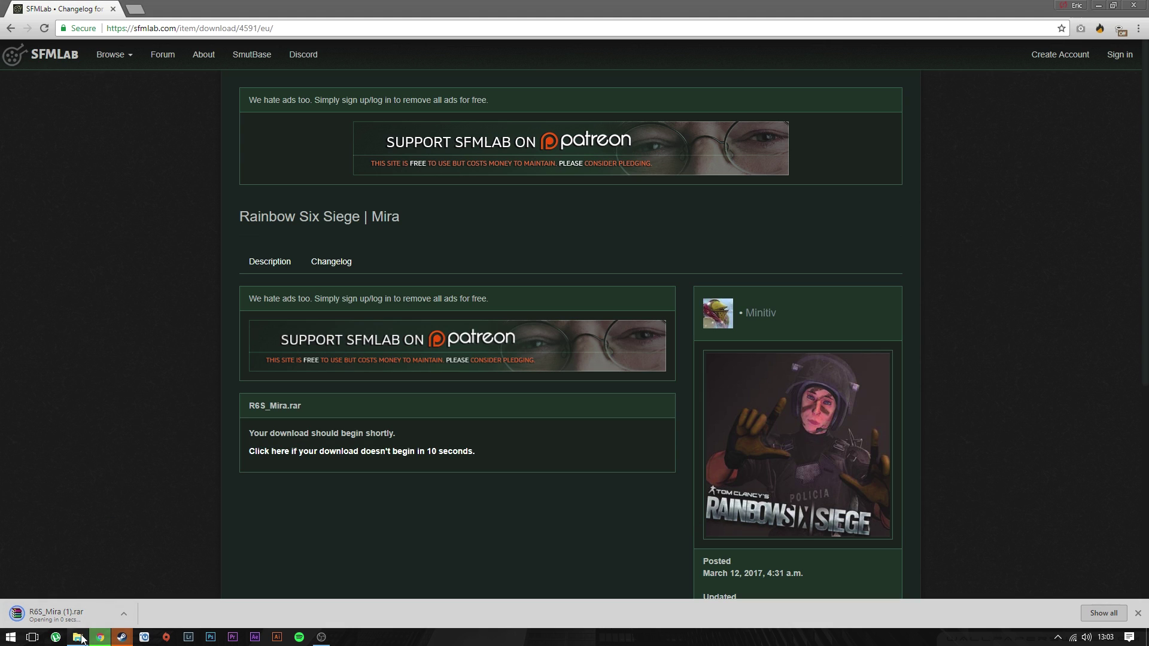
Step: Open a new File Explorer window and go to Program Files (x86) on the 1TB Int (A:) drive
right_click(83, 638)
left_click(88, 583)
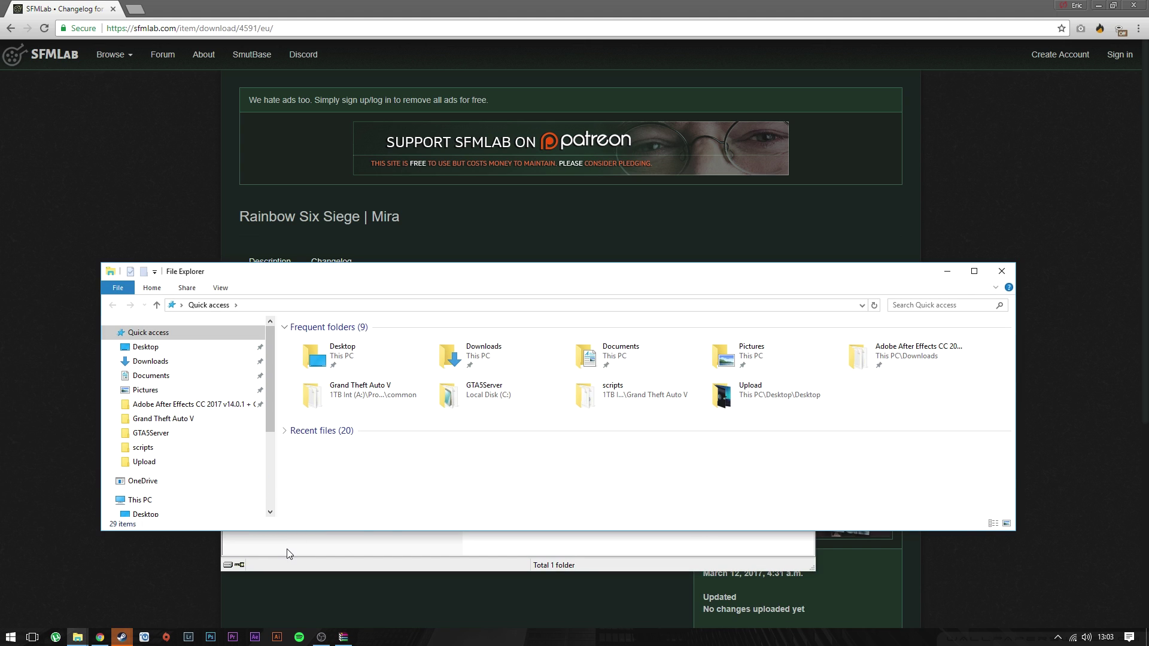
scroll(175, 418, "down", 3)
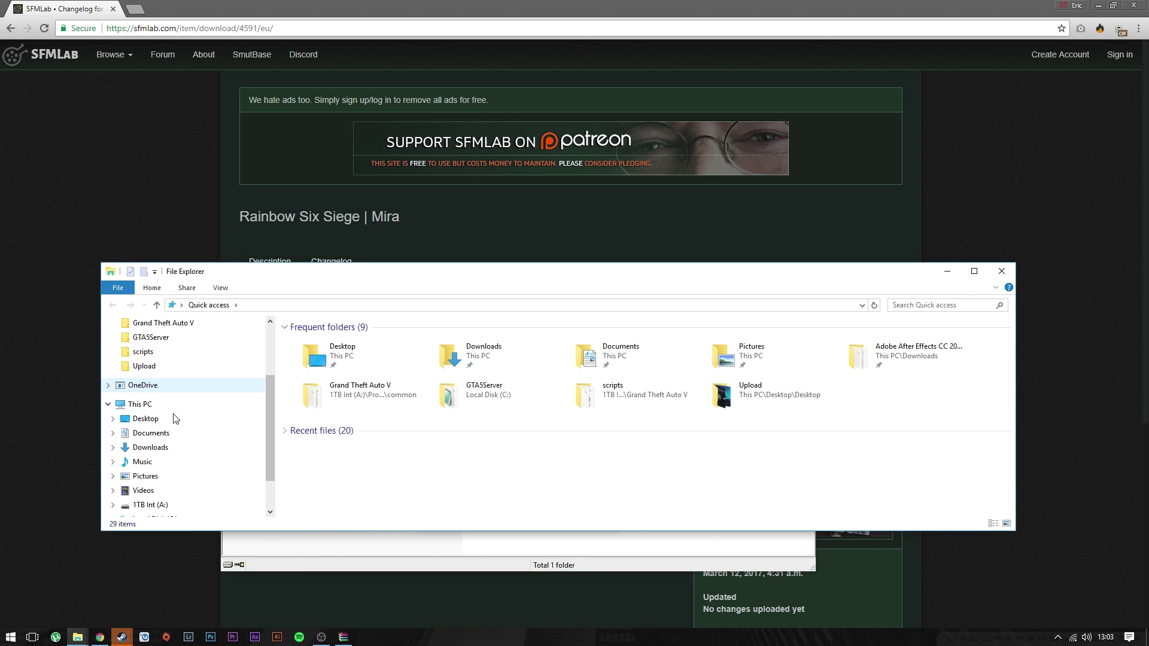
scroll(175, 418, "down", 2)
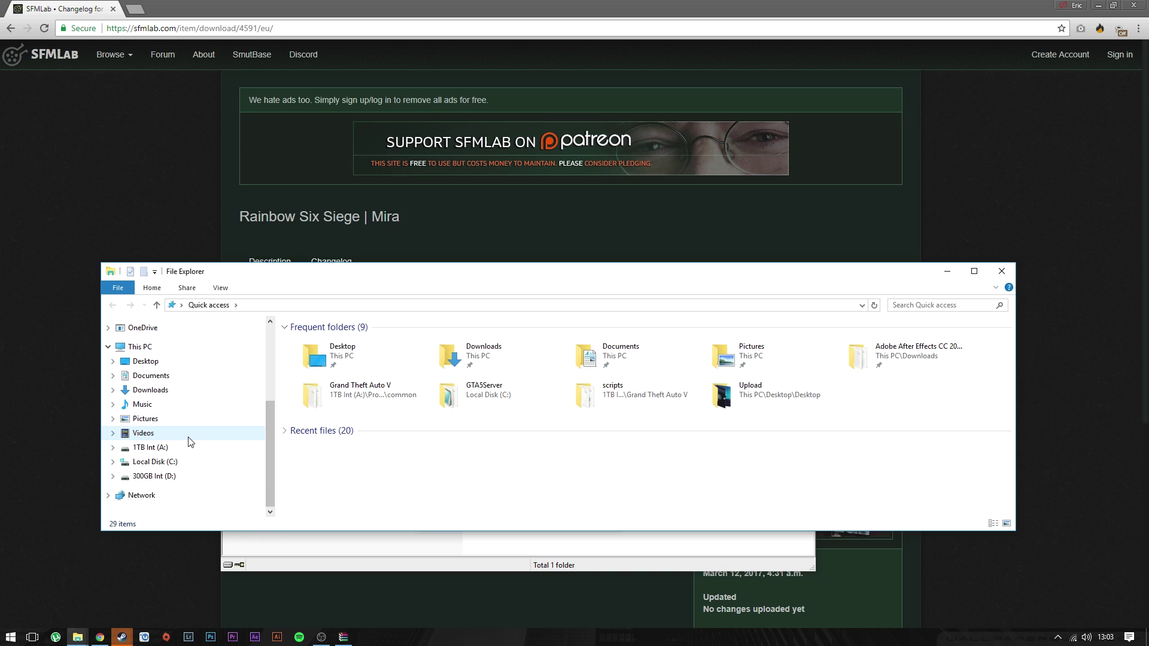
left_click(176, 462)
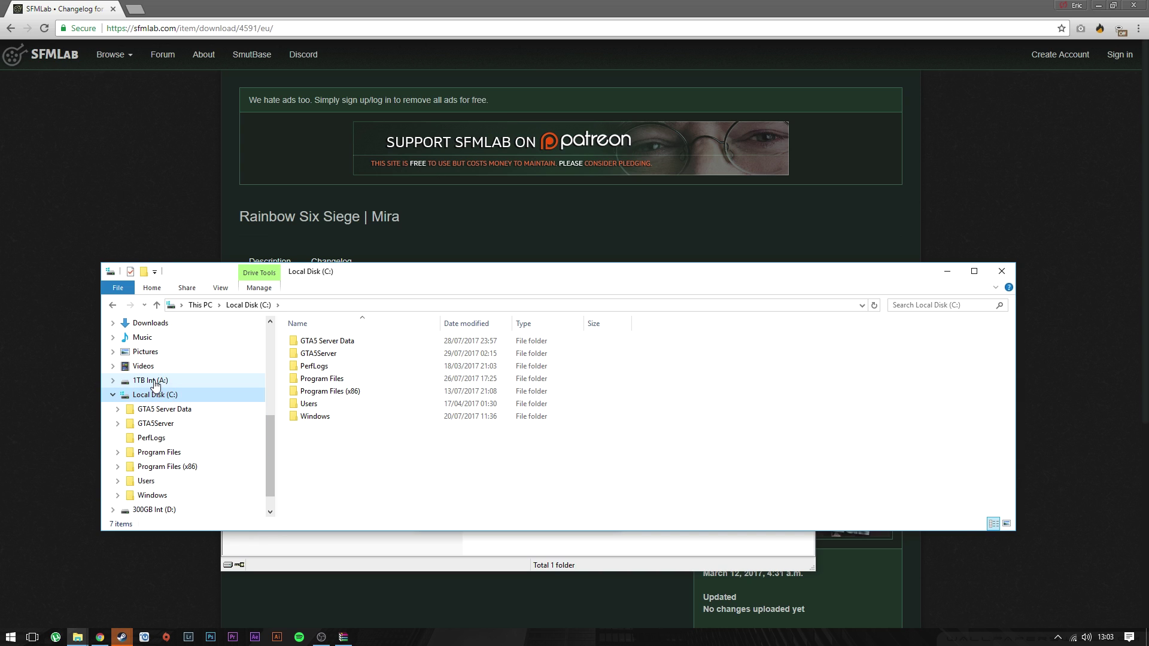
left_click(147, 380)
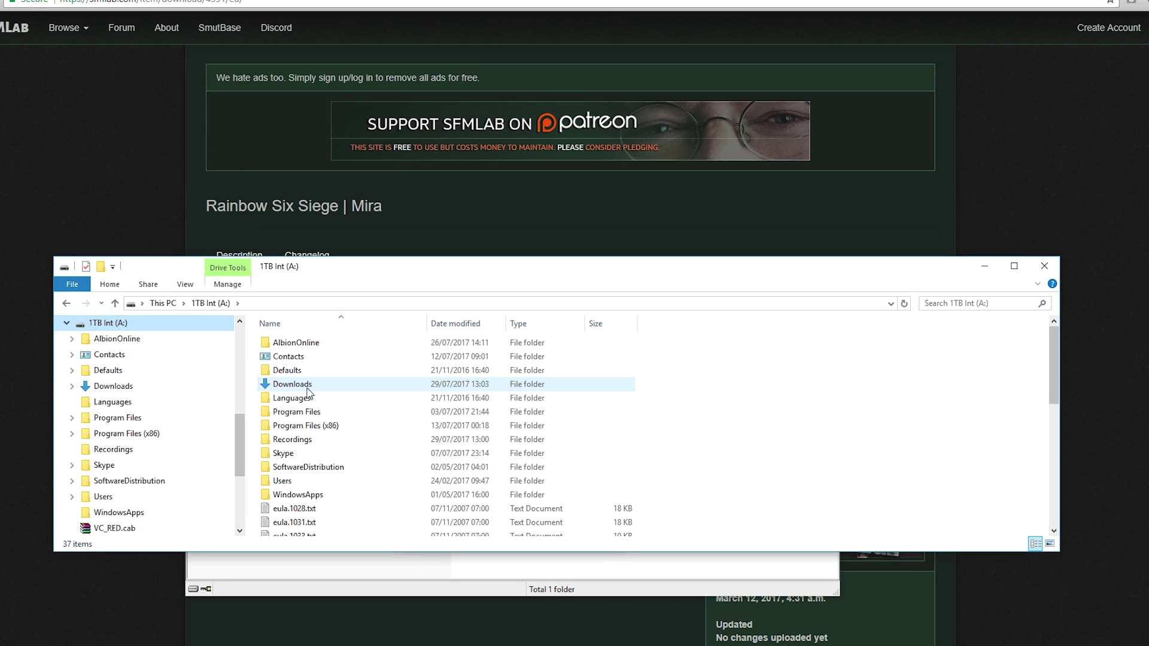
scroll(318, 392, "down", 1)
double_click(335, 397)
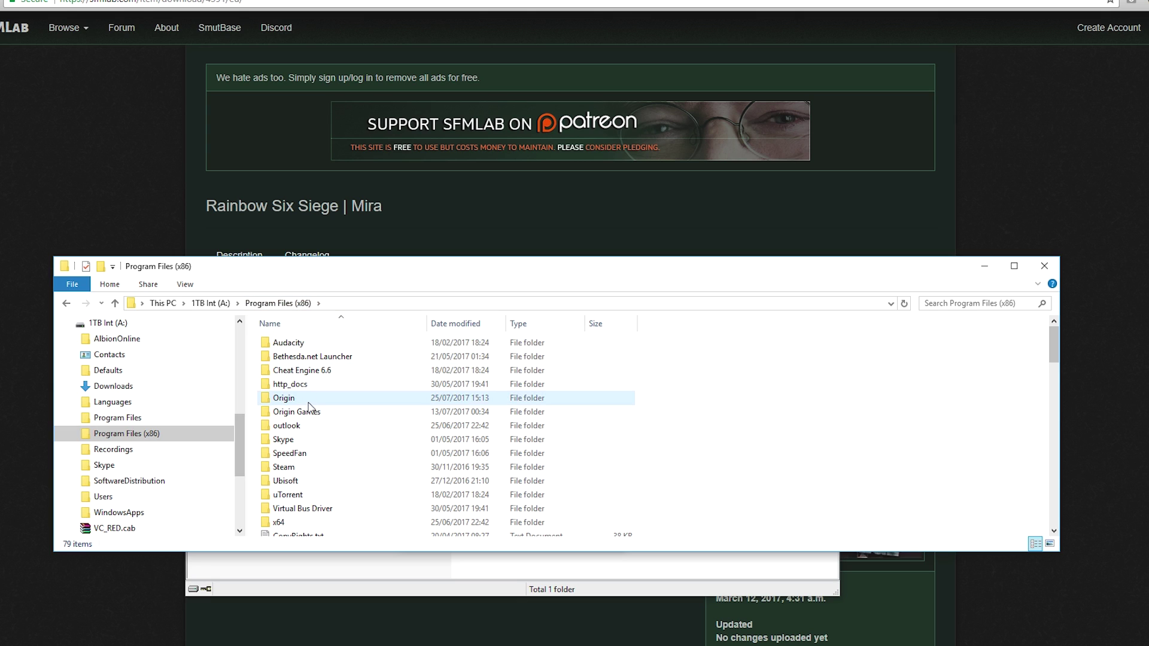
Step: Navigate through Steam\steamapps\common\SourceFilmmaker\game into the usermod folder
double_click(293, 480)
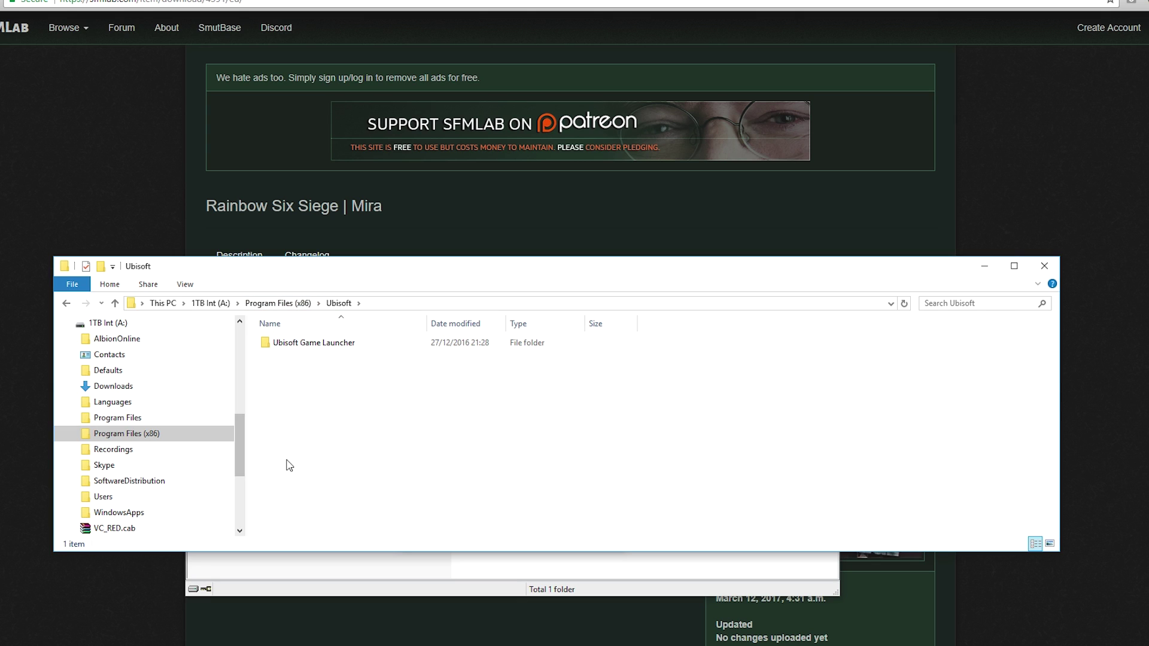
left_click(65, 303)
left_click(297, 470)
double_click(297, 471)
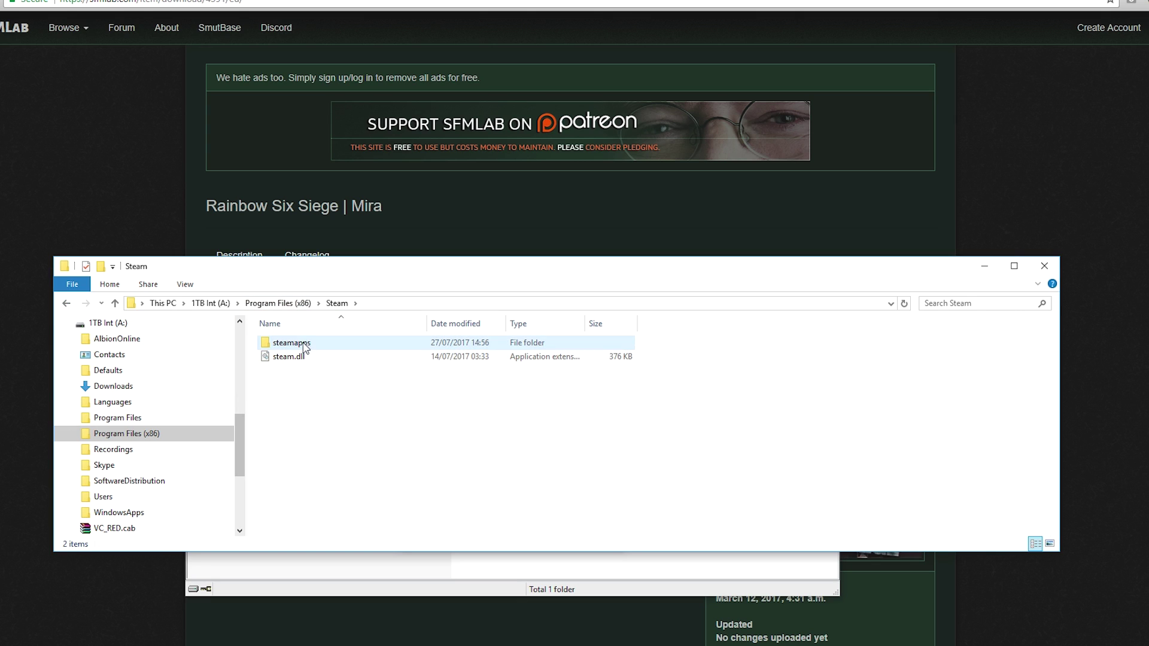
double_click(297, 349)
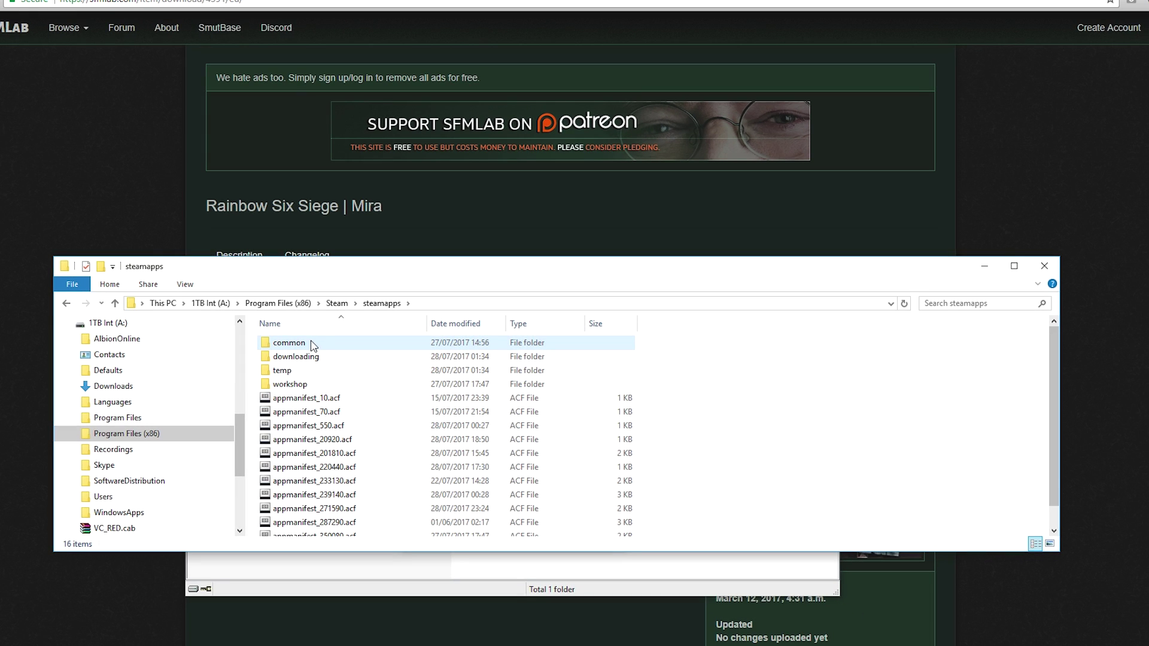
double_click(351, 352)
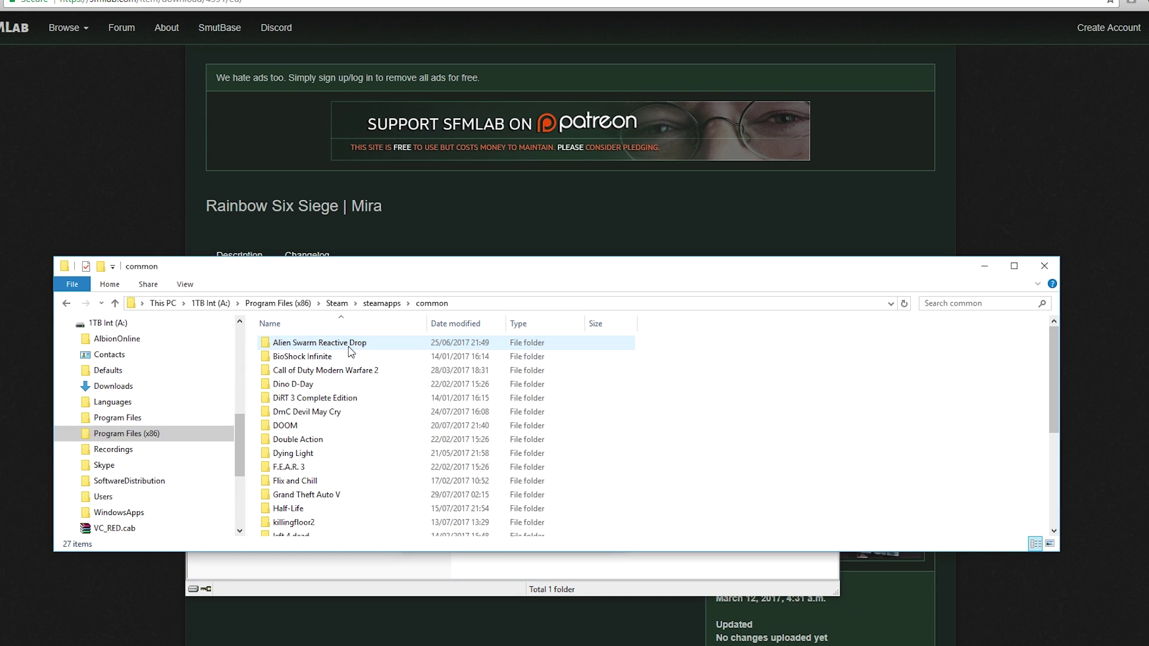
scroll(349, 464, "down", 3)
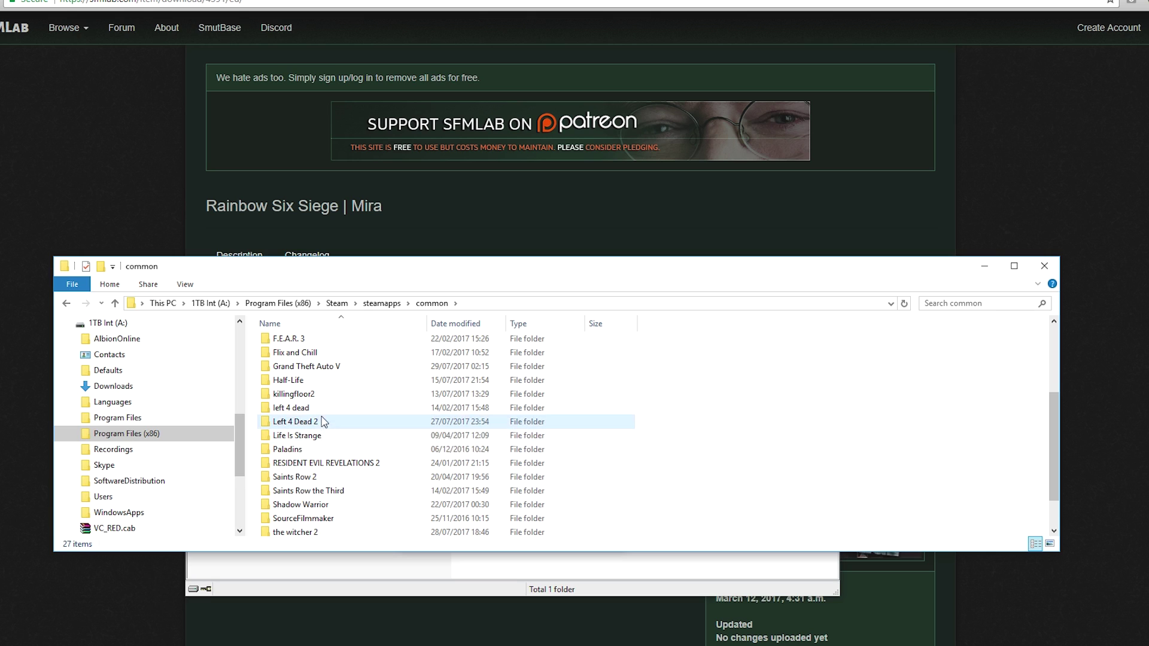
scroll(332, 497, "down", 1)
double_click(334, 491)
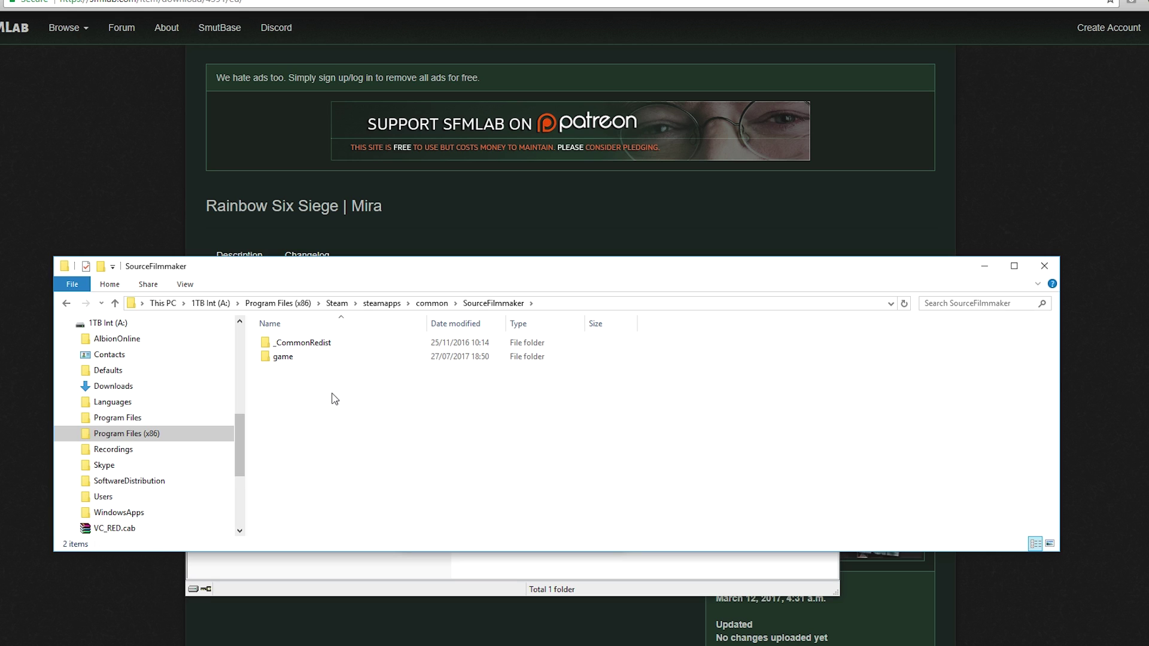
double_click(333, 357)
scroll(334, 419, "down", 3)
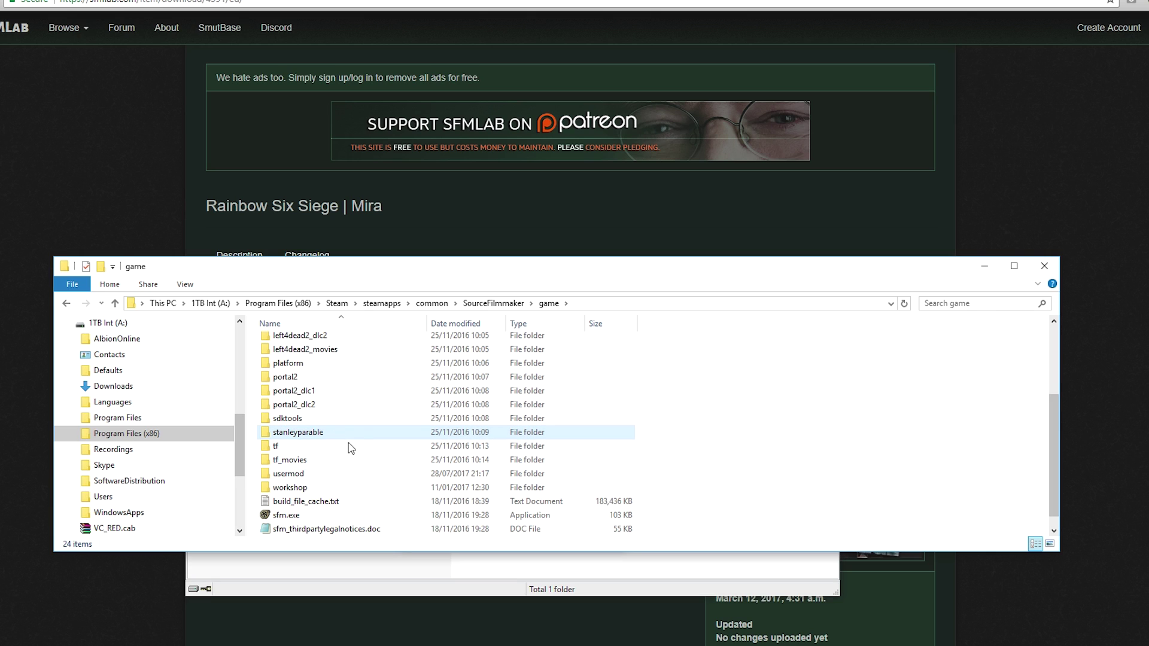
double_click(302, 473)
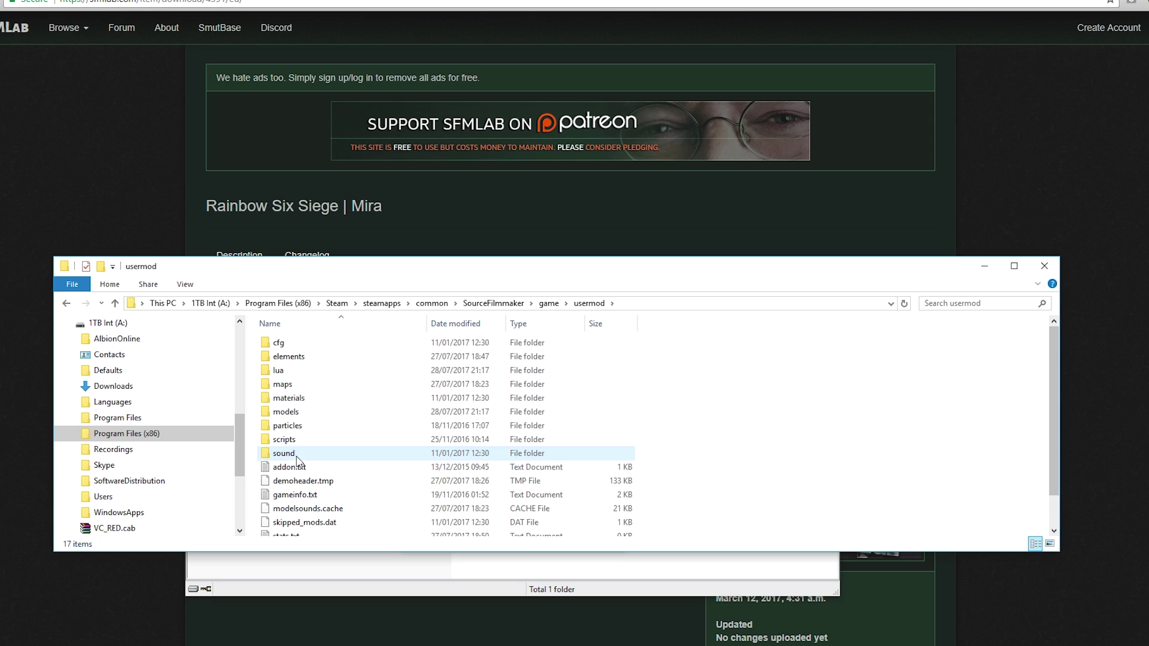
Step: Extract the R6S Mira archive's materials and models folders into usermod, skipping existing files
left_click(368, 580)
left_click(583, 497)
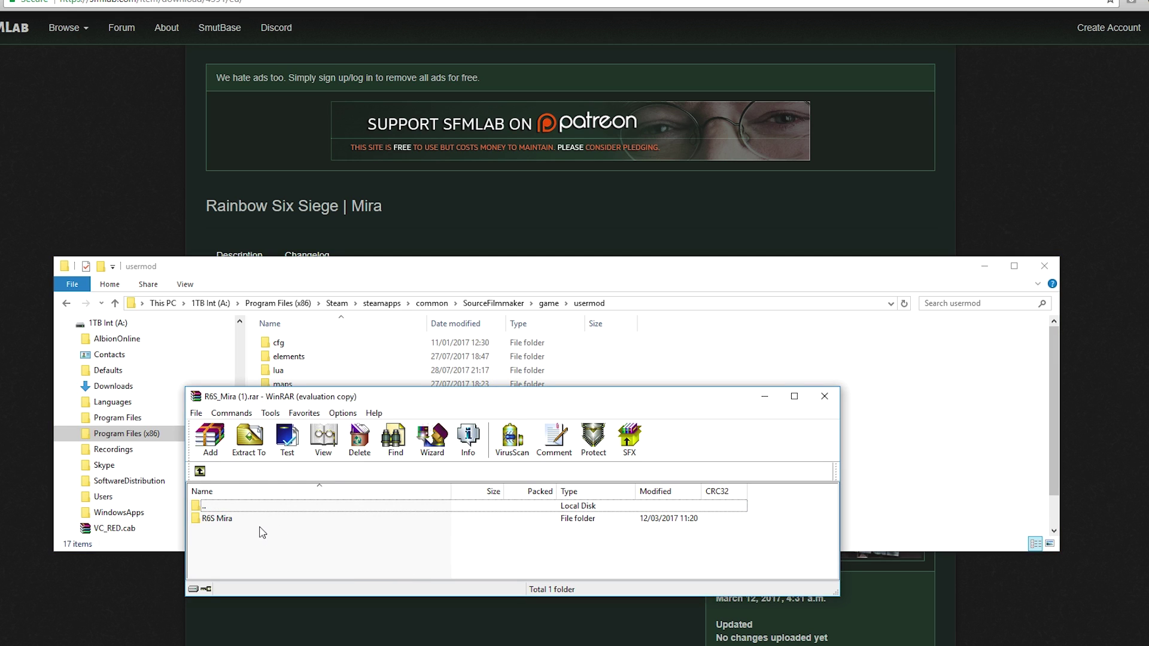
double_click(260, 522)
left_click_drag(282, 565, 897, 481)
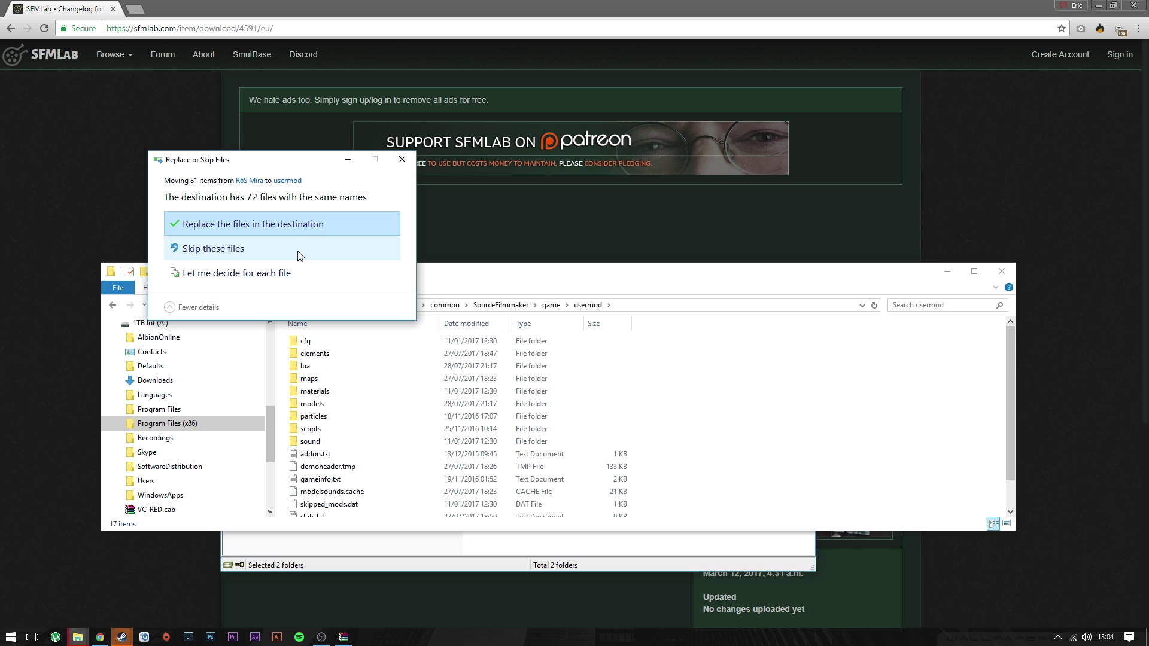
left_click(293, 254)
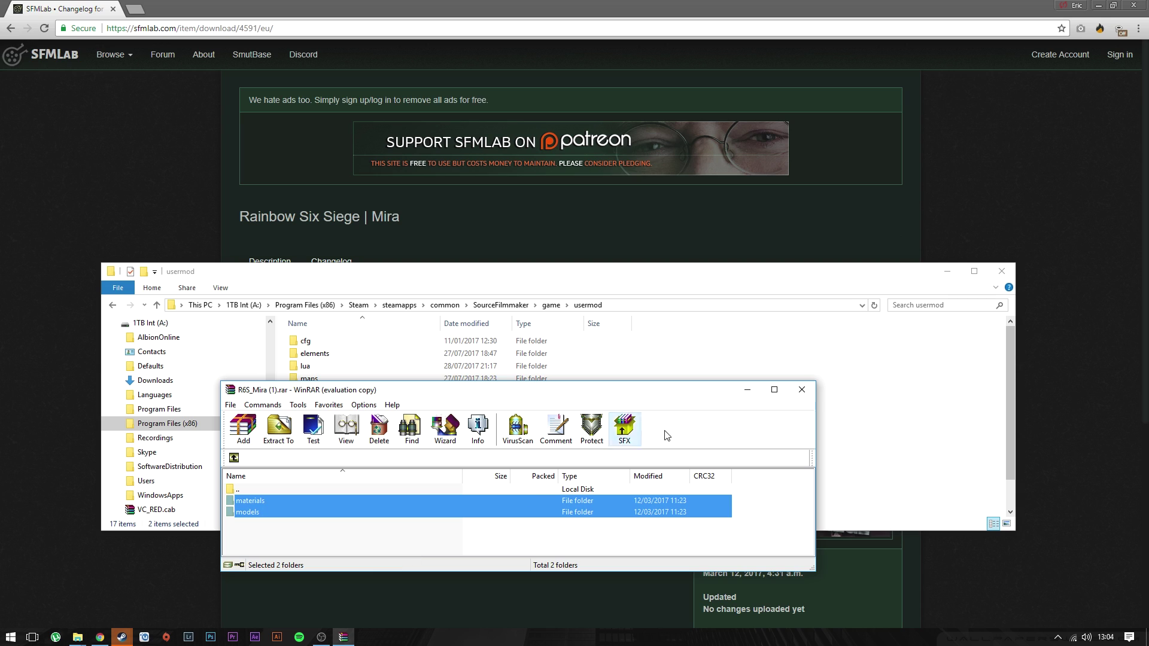
left_click(803, 391)
left_click(851, 426)
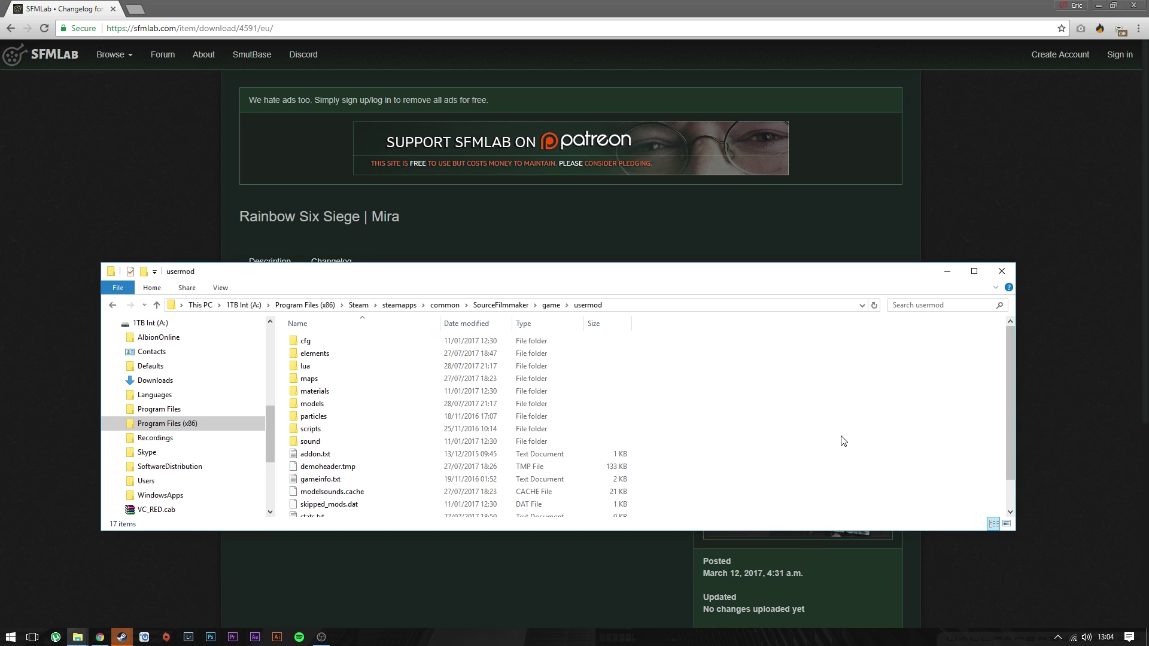
Step: Create a new SFM session named YouTube and cancel the Workshop Download Queue
left_click(1099, 5)
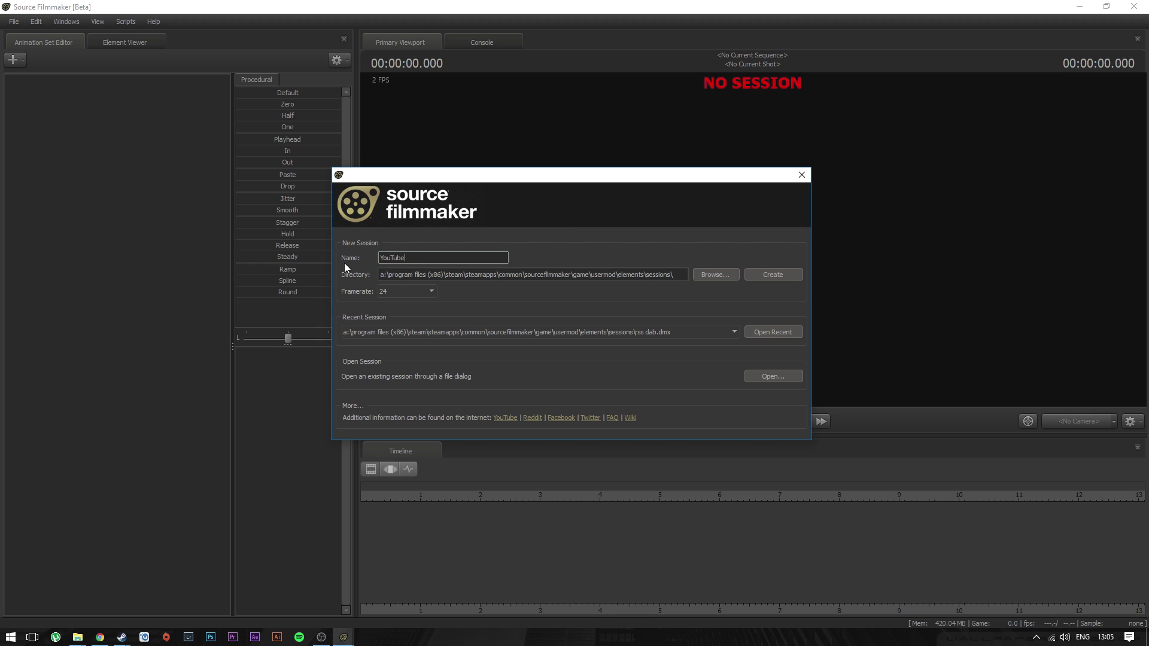
left_click(768, 276)
right_click(646, 231)
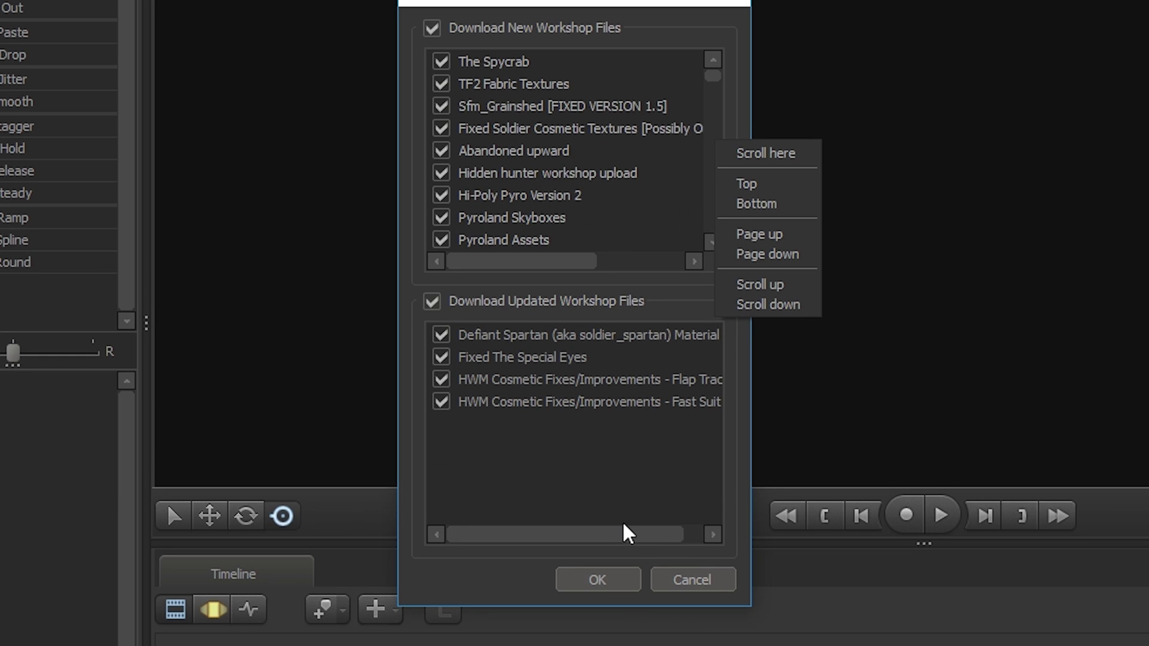
left_click(635, 454)
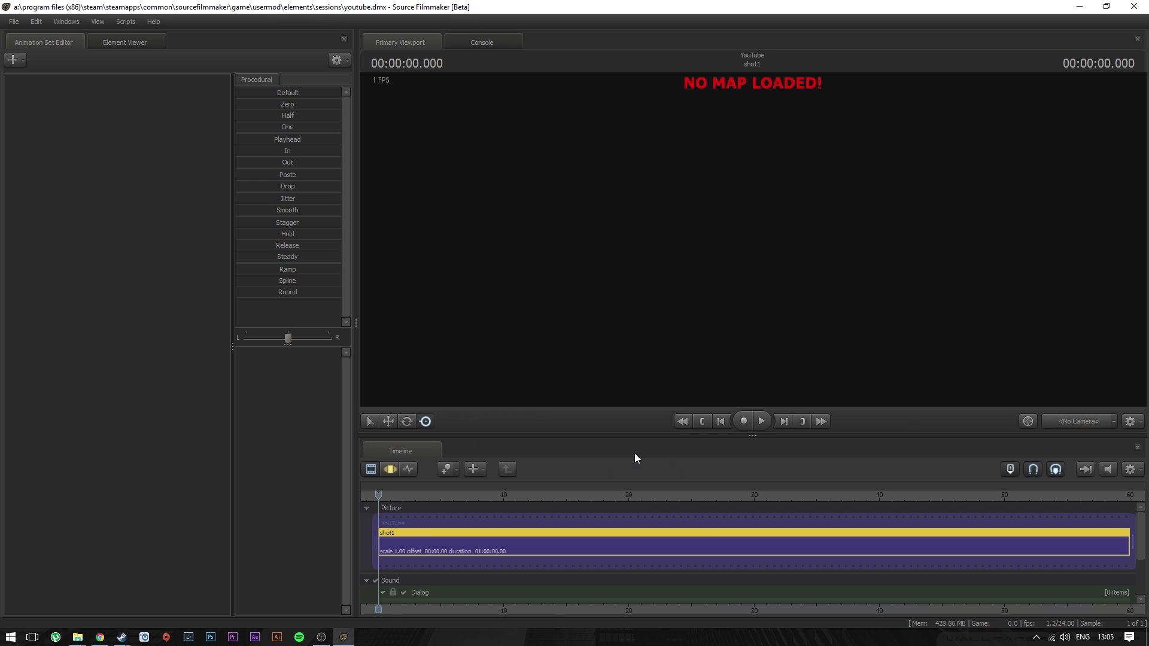
right_click(689, 206)
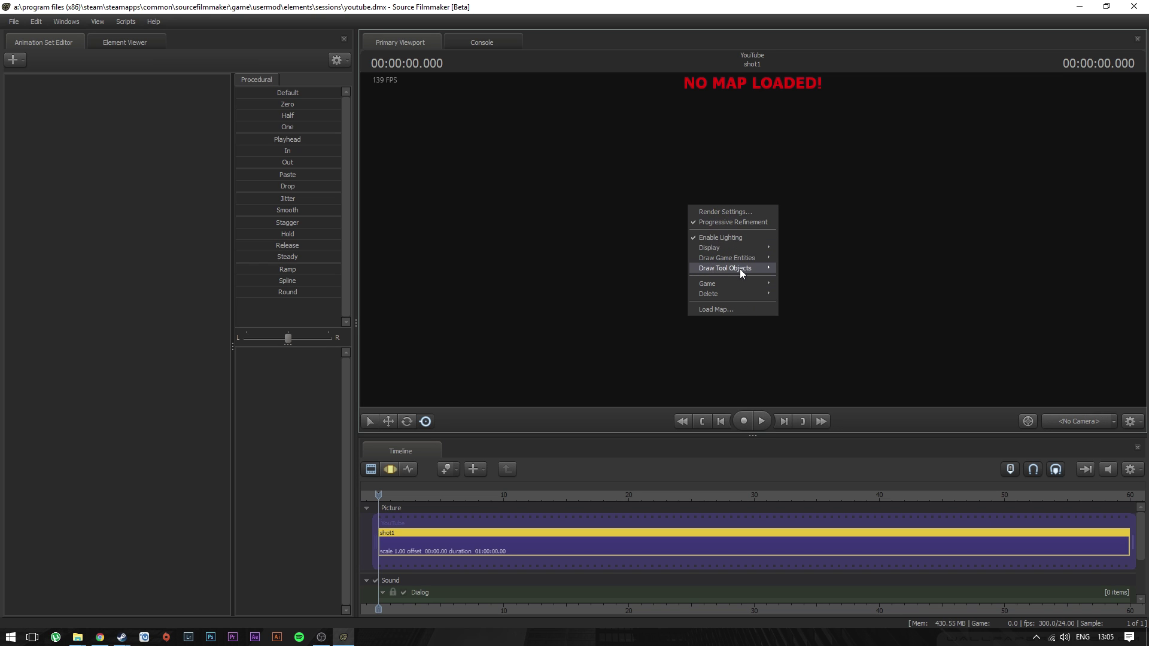
Step: Start a new model animation set from the work camera and filter the model list to usermod
left_click(755, 240)
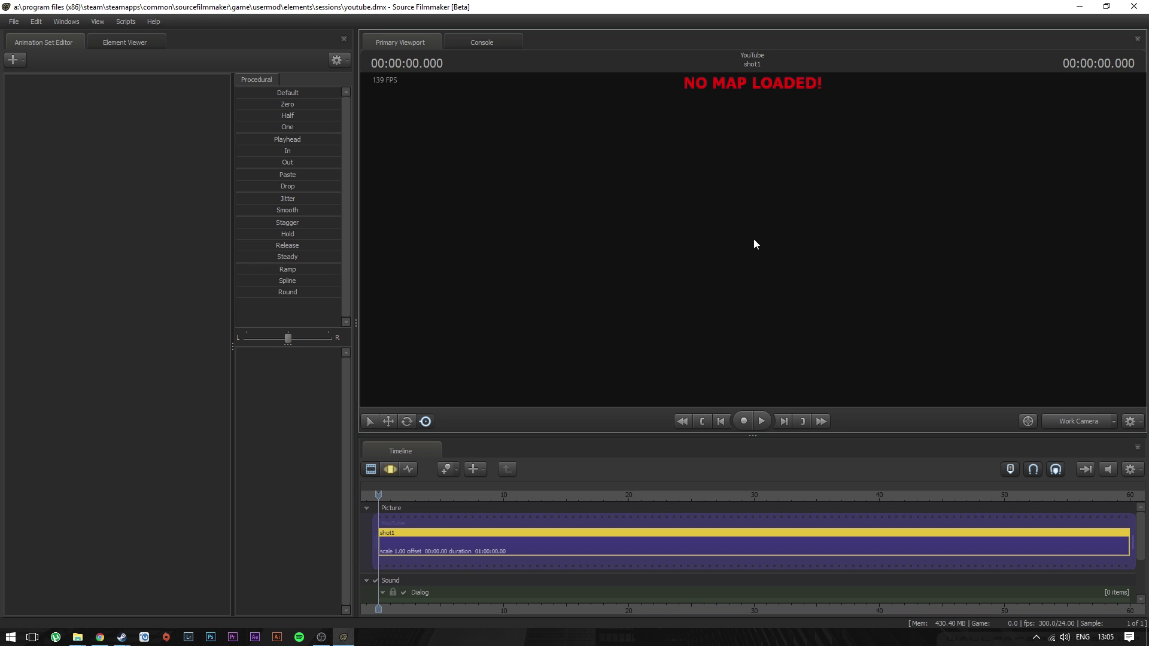
right_click(91, 241)
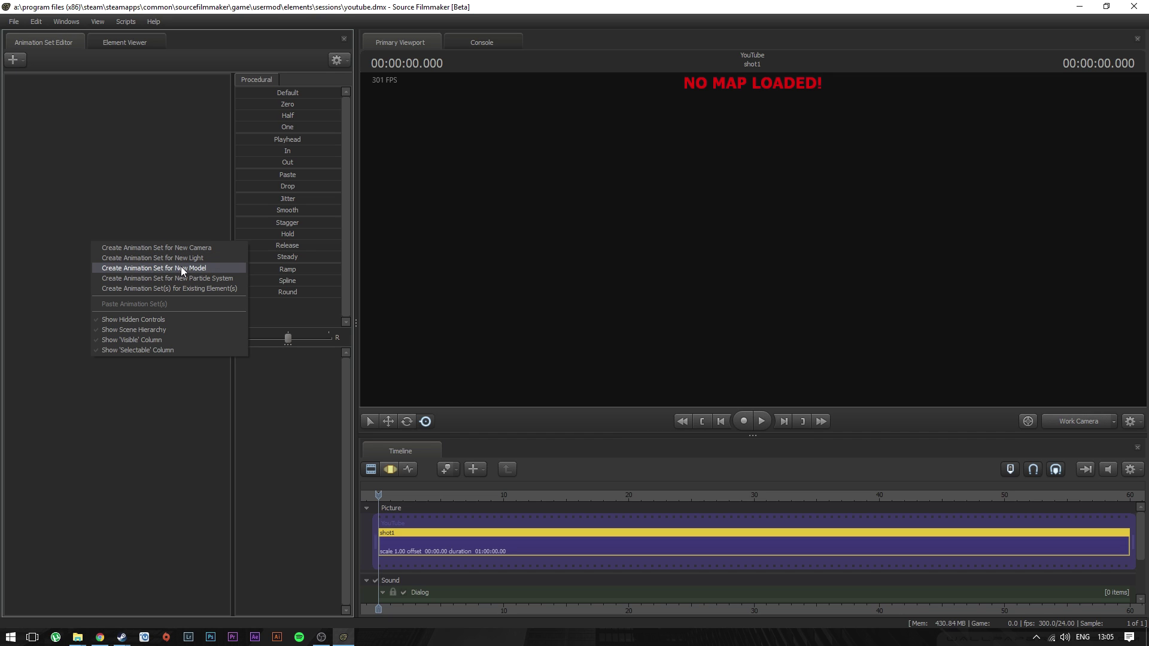
left_click(59, 180)
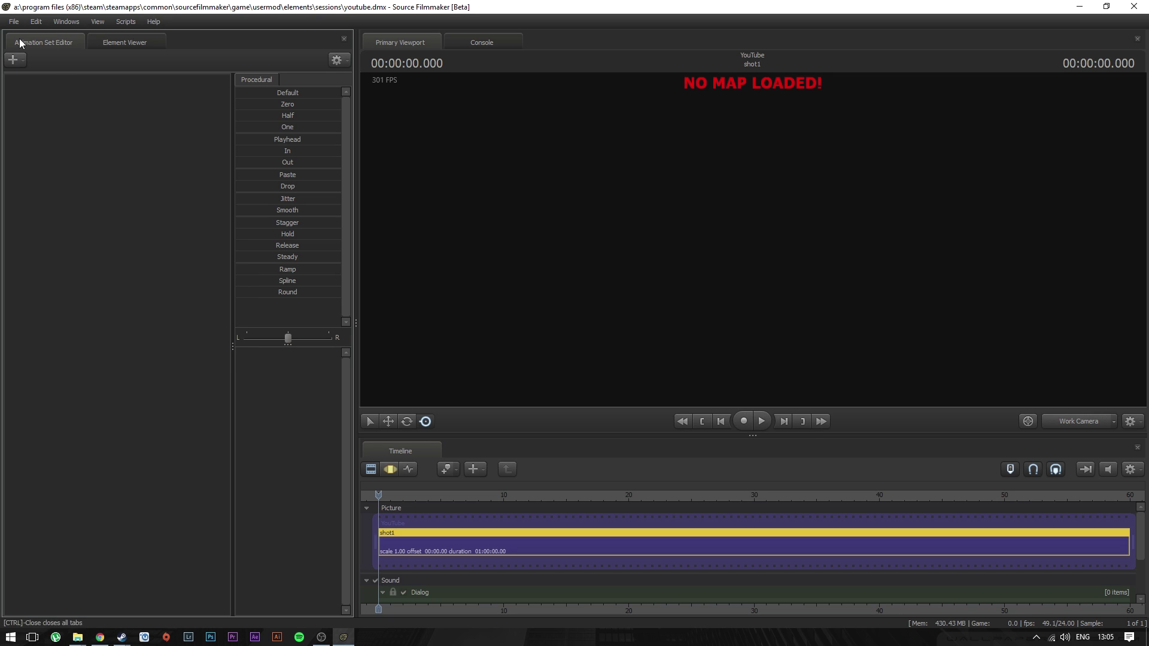
right_click(106, 273)
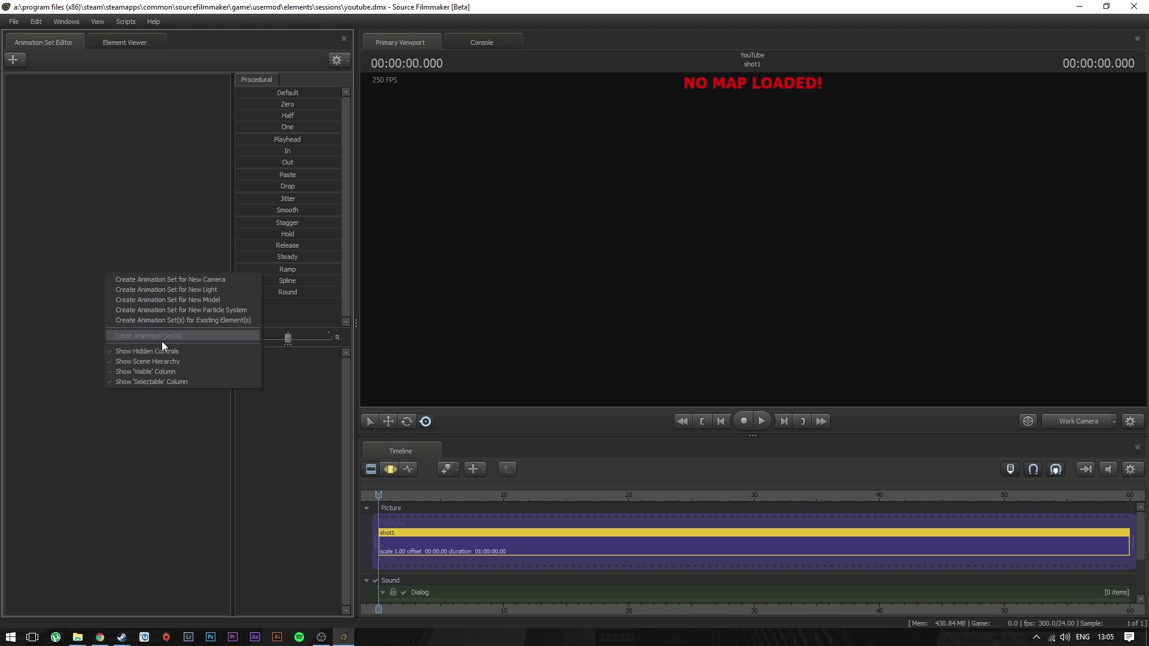
left_click(198, 301)
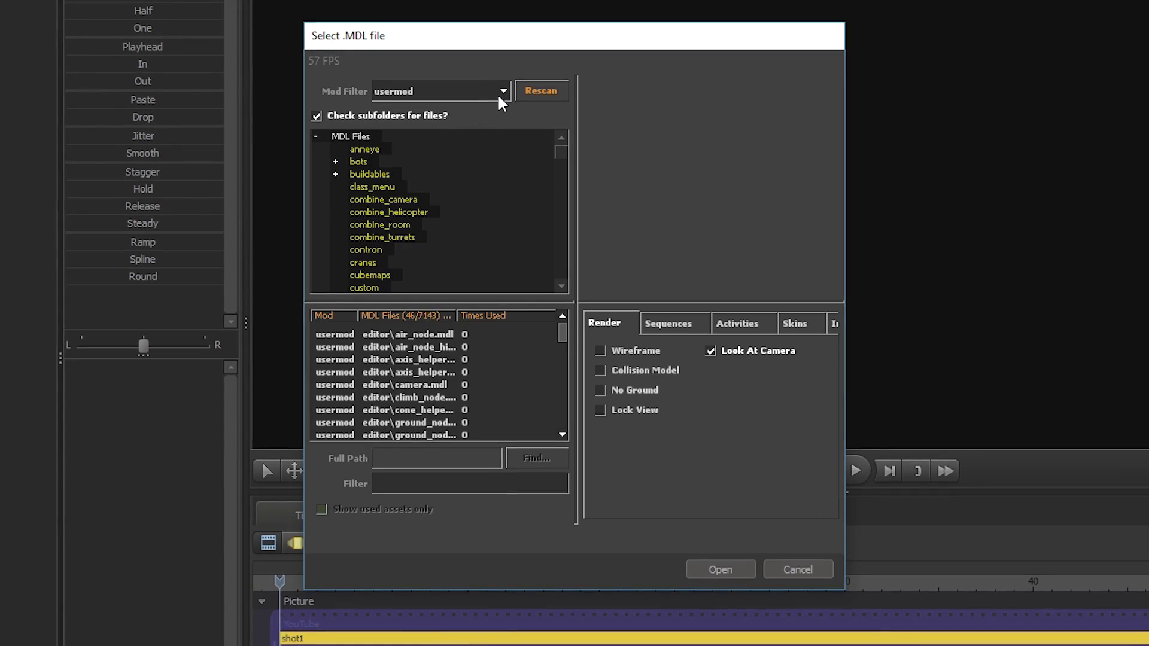
left_click(501, 93)
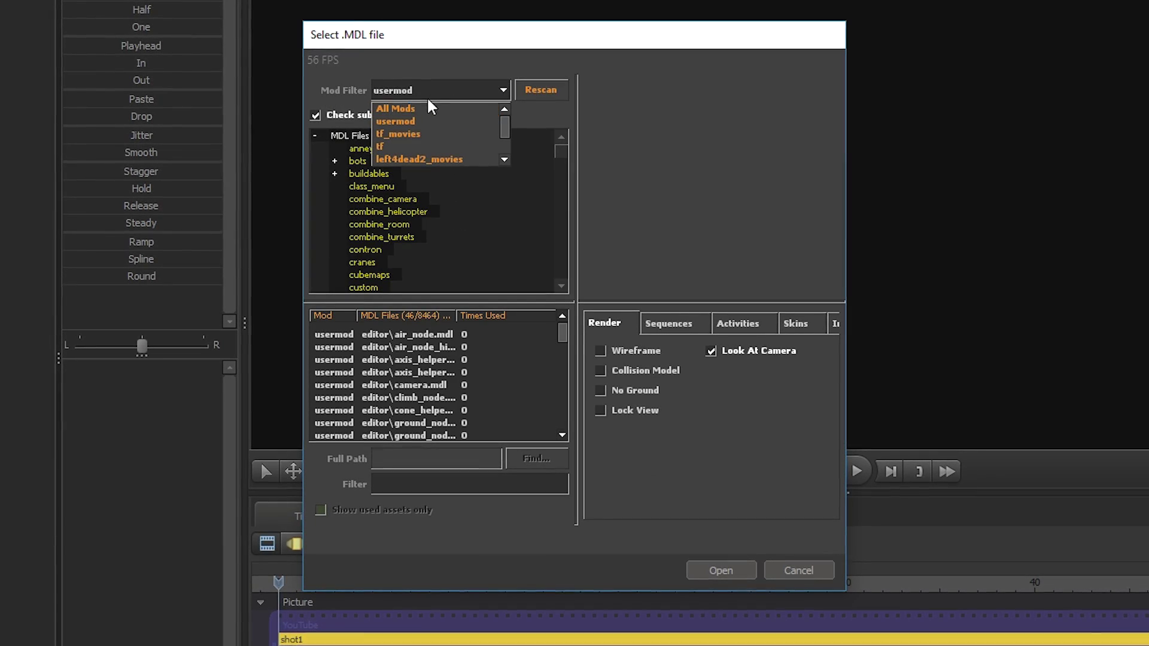
left_click(401, 116)
Step: Browse the Rainbow Six models and load the r6s black_mirror MDL as black_mirror1
scroll(431, 412, "down", 10)
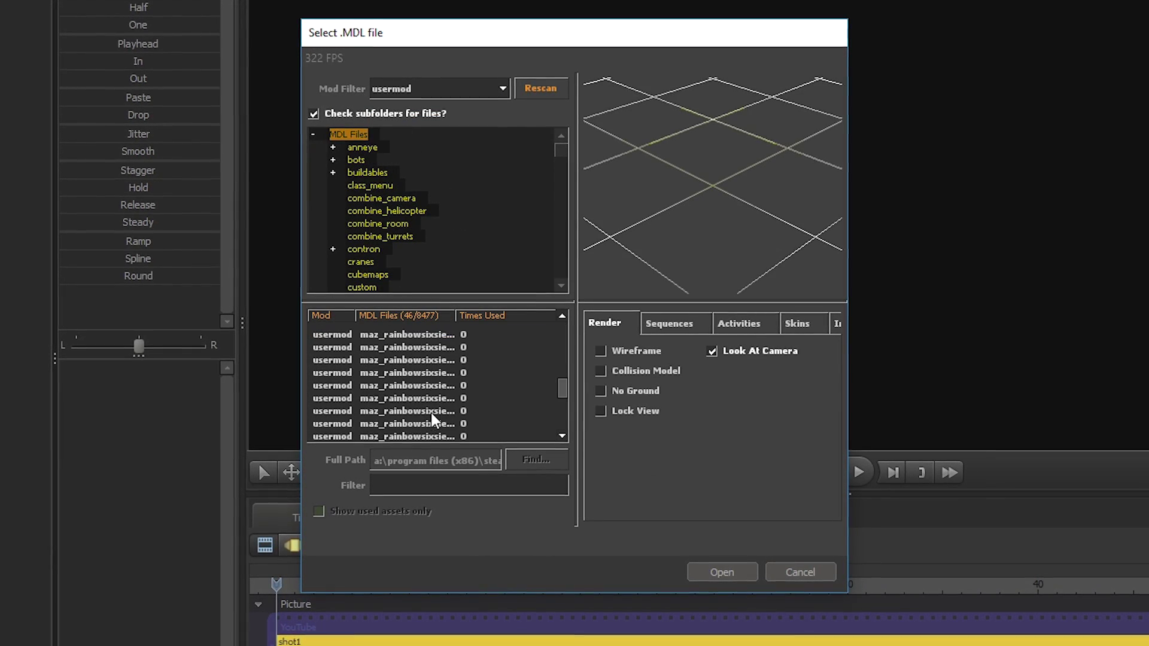
scroll(422, 435, "up", 2)
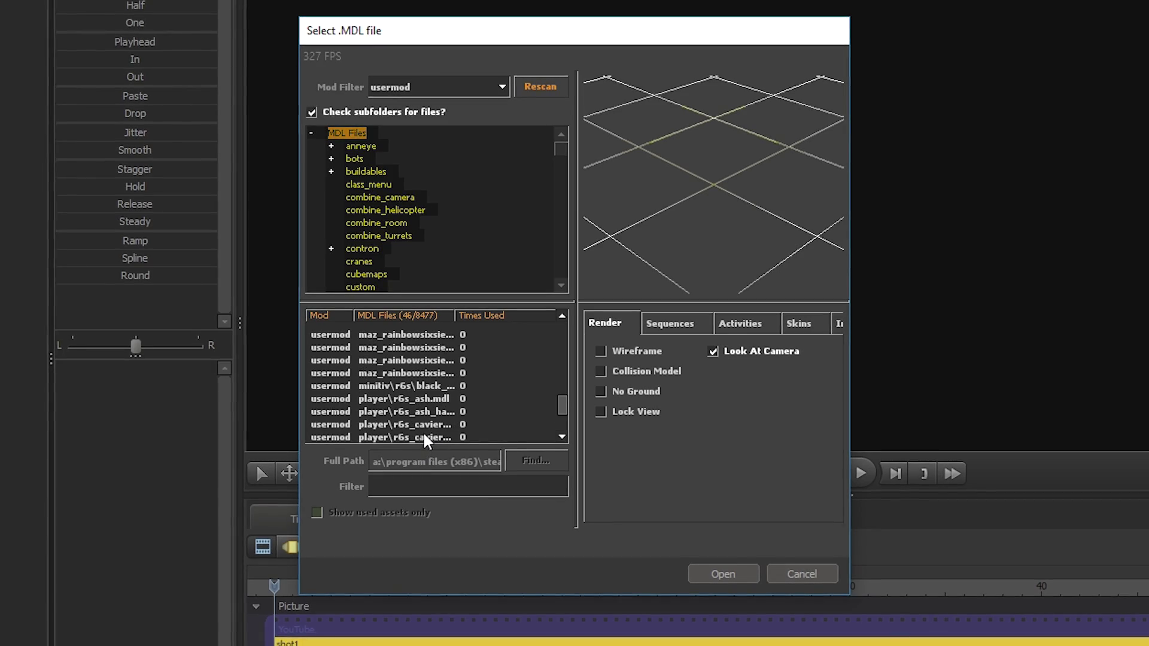
scroll(422, 419, "down", 2)
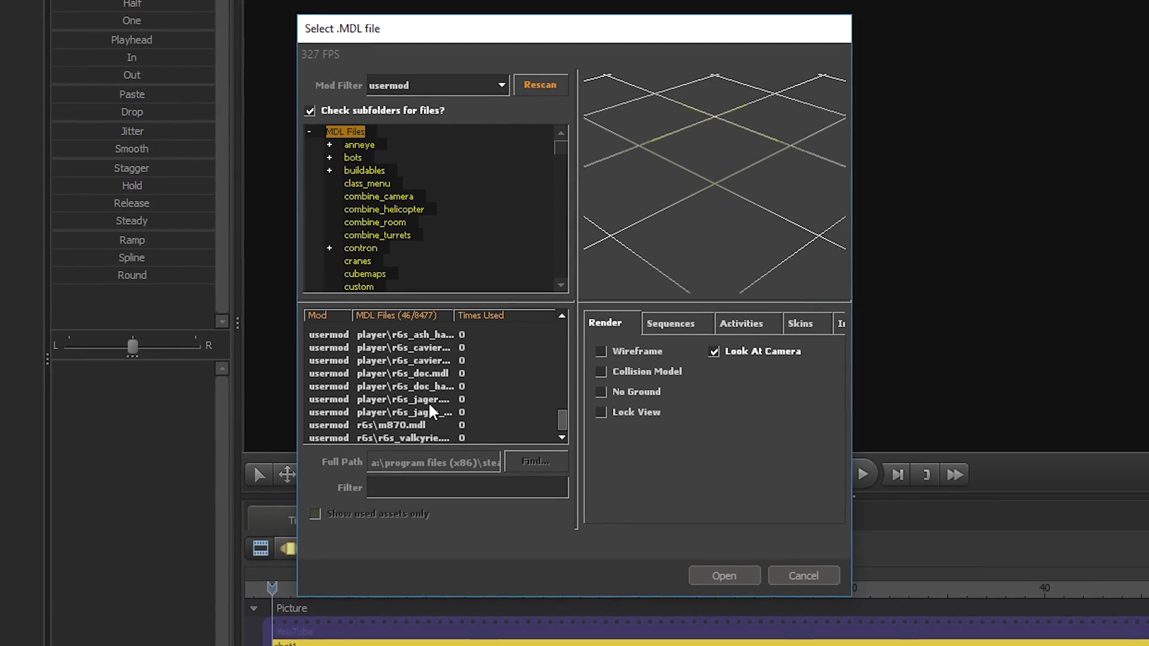
scroll(428, 403, "up", 4)
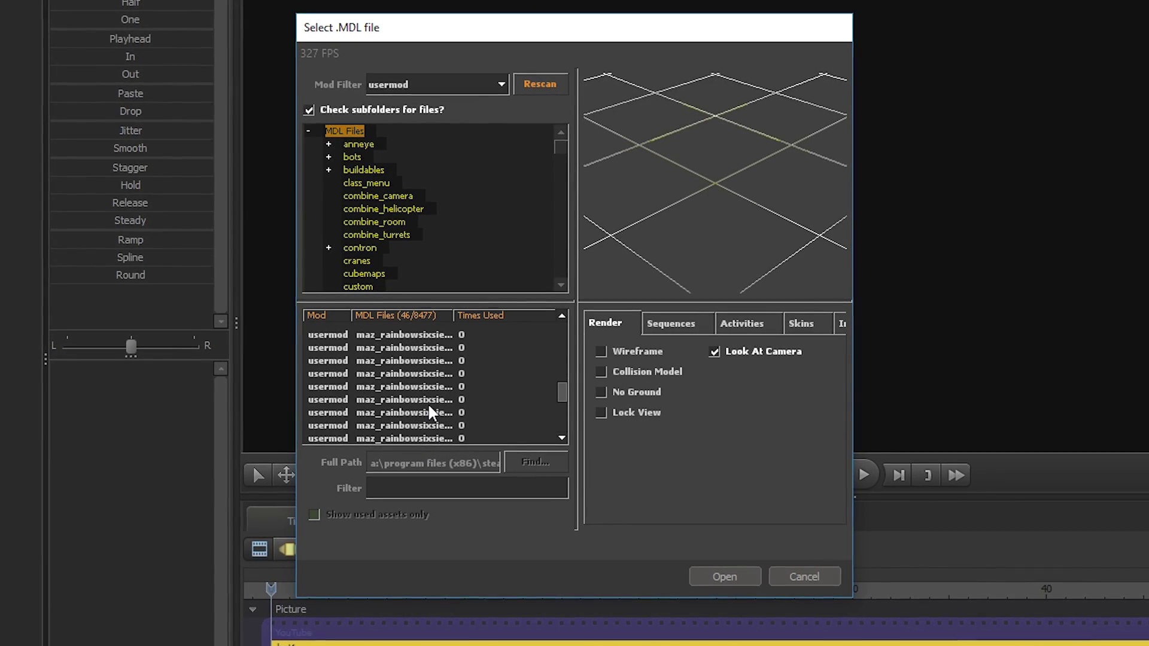
scroll(427, 405, "up", 3)
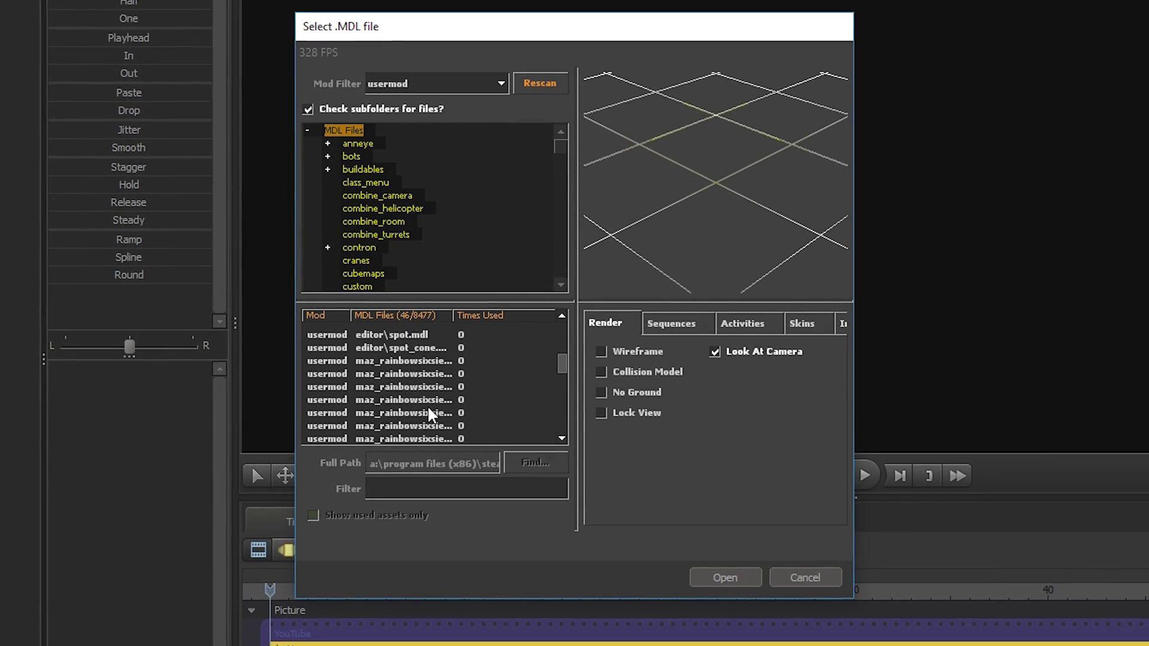
scroll(427, 418, "down", 1)
scroll(428, 413, "up", 4)
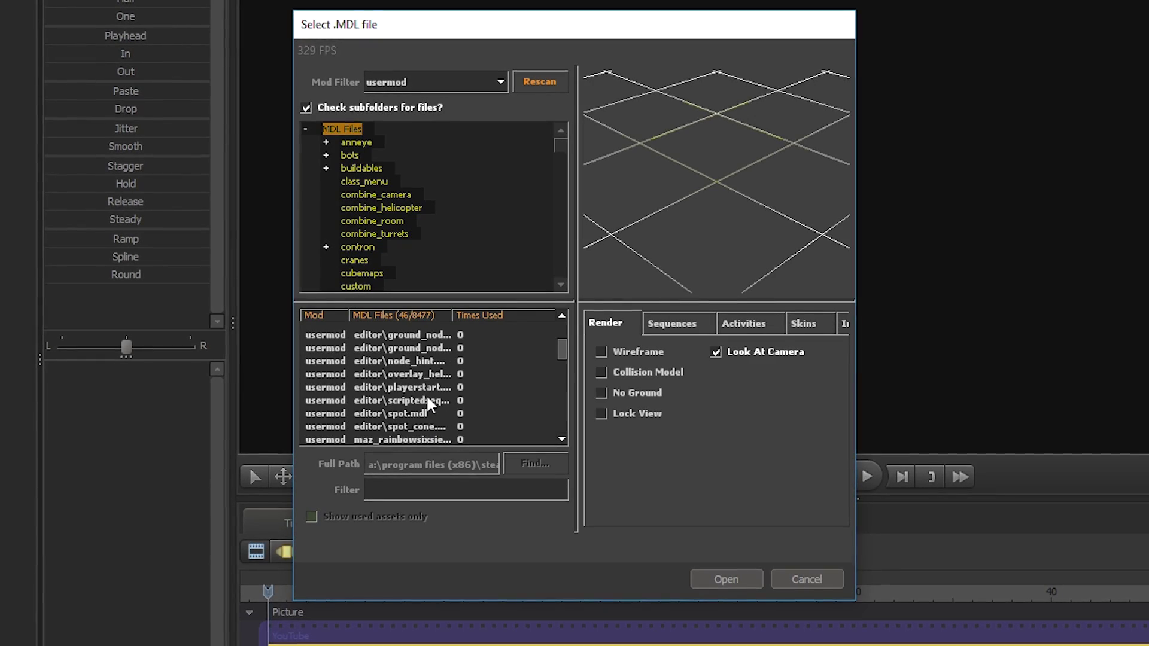
key("Home")
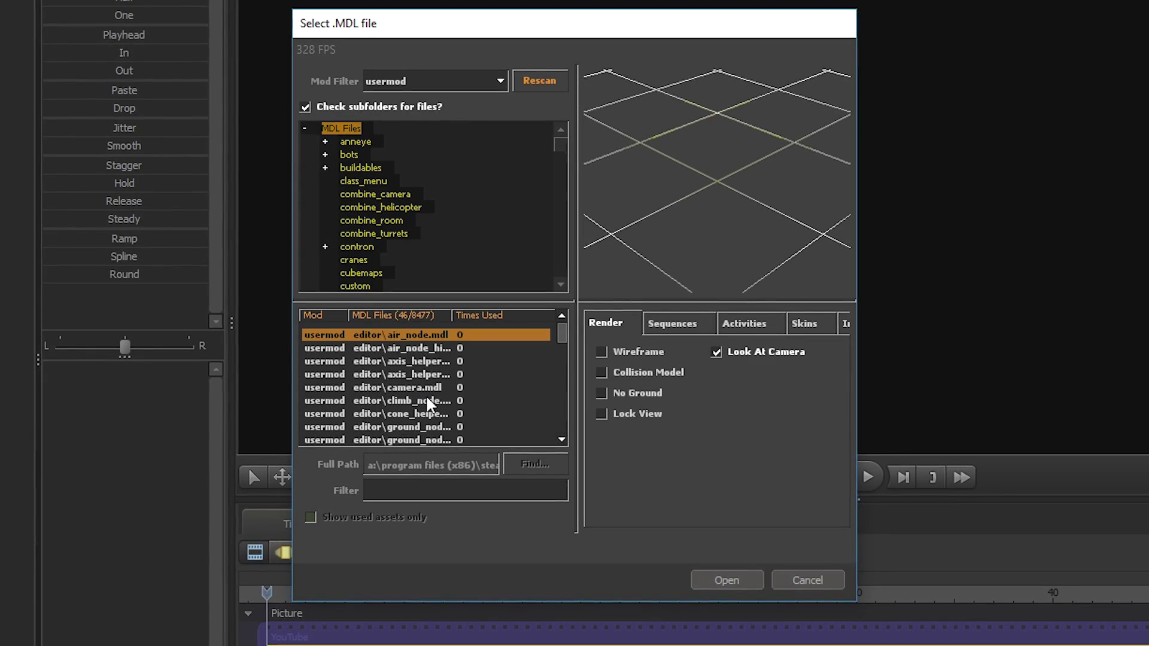
scroll(426, 395, "down", 8)
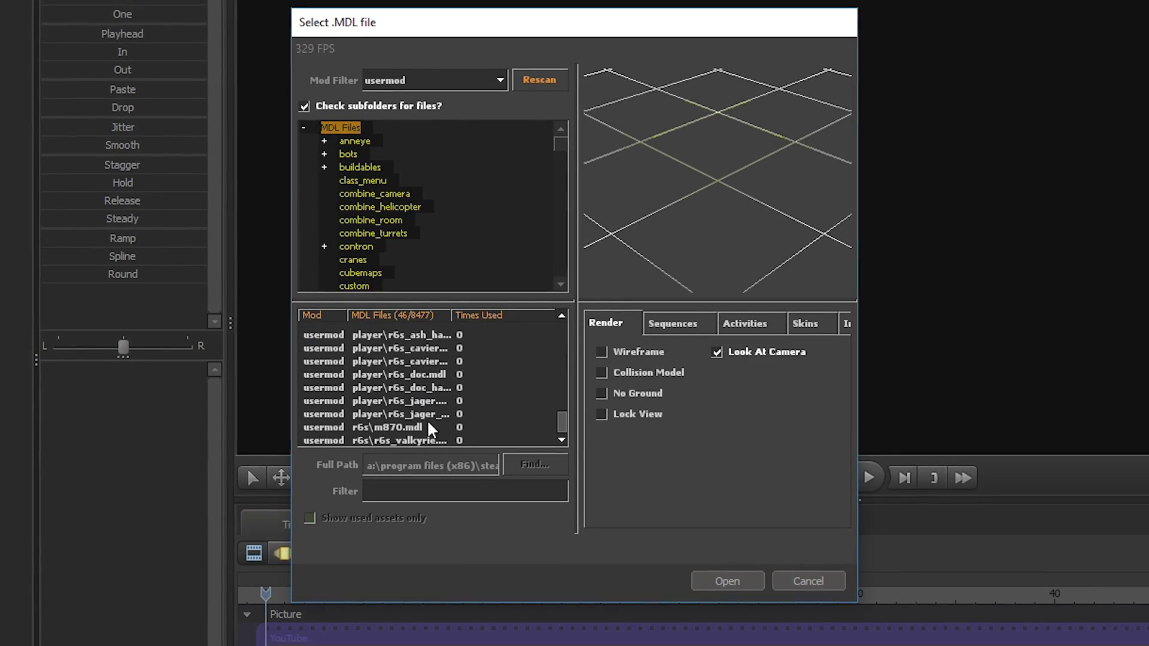
left_click(411, 439)
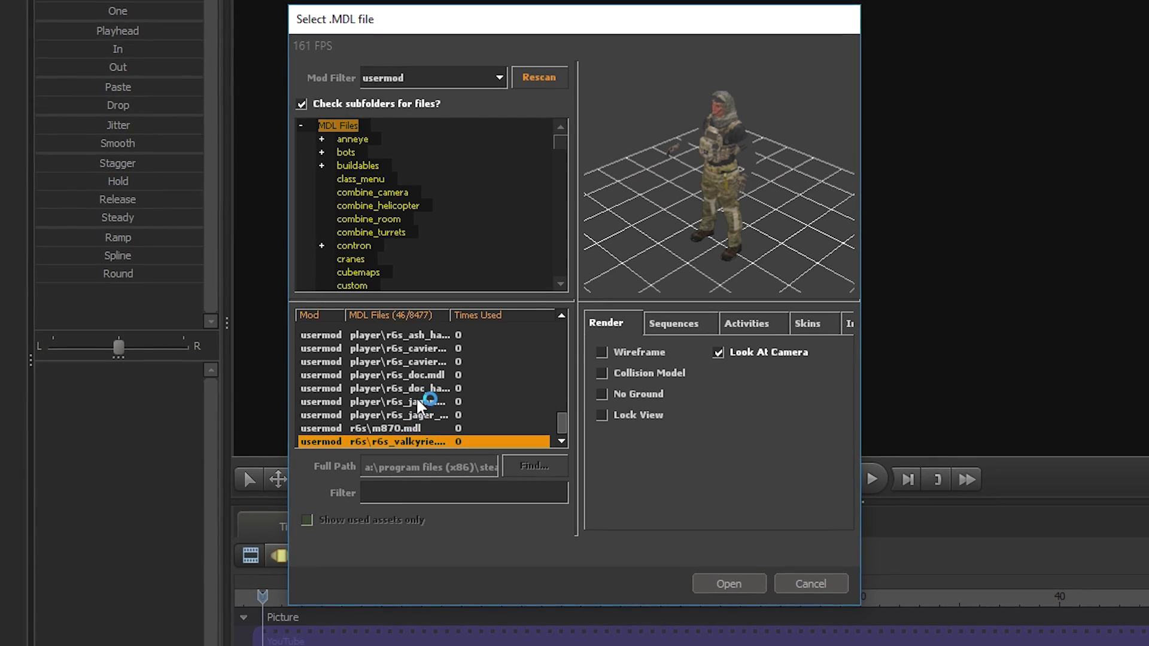
left_click(407, 414)
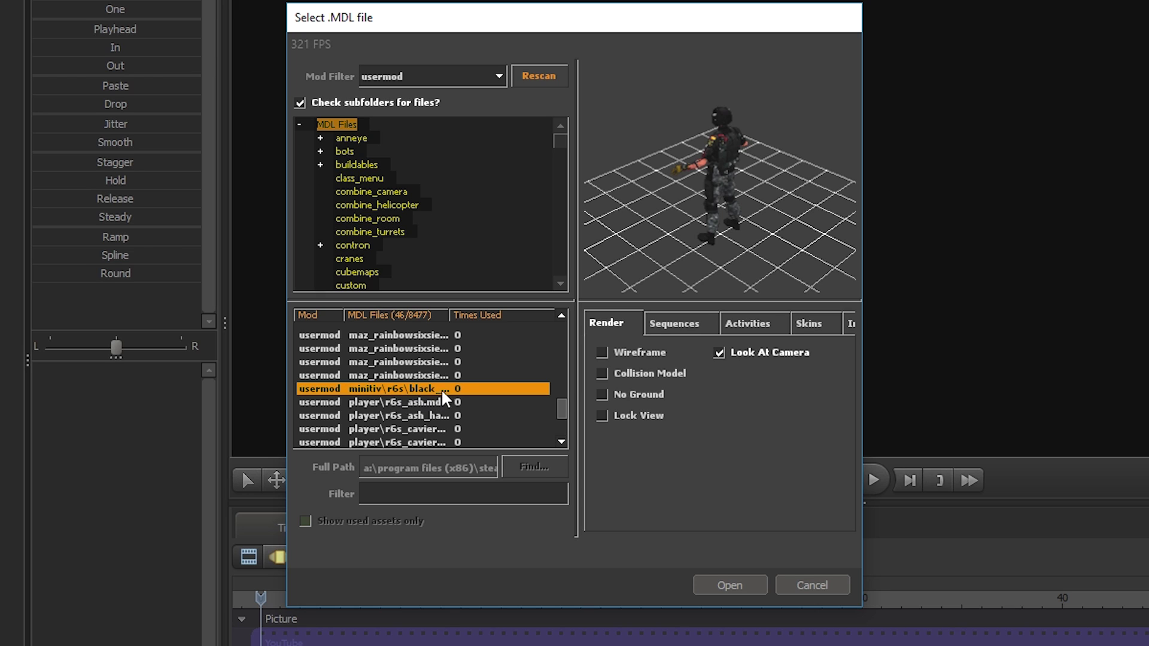
left_click(730, 585)
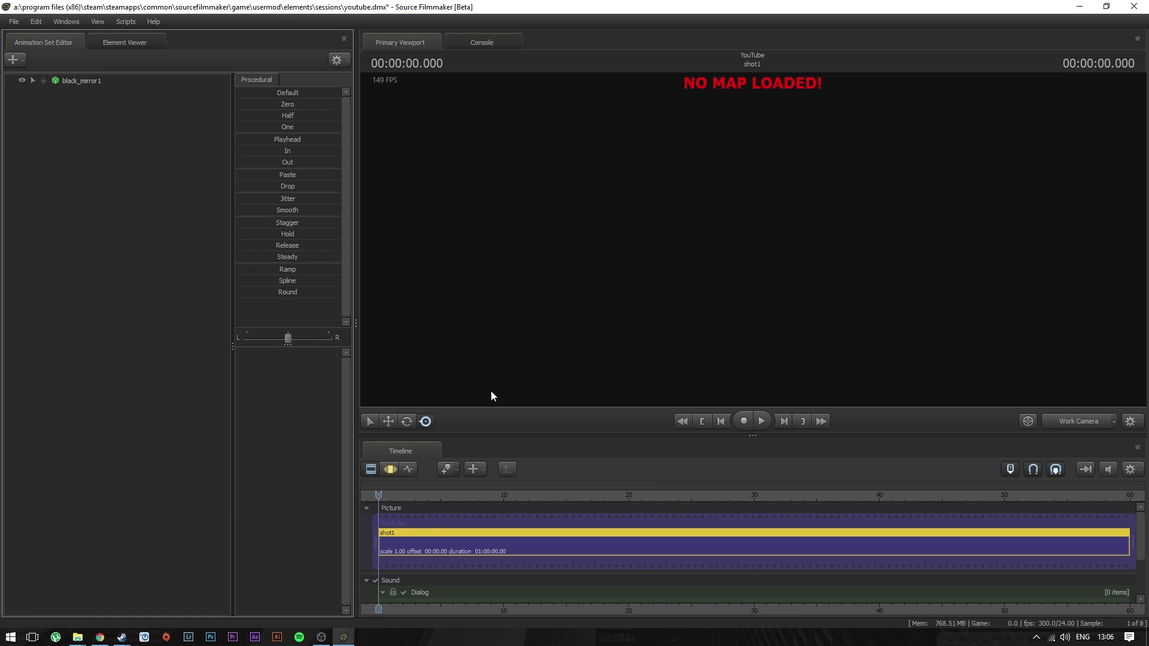
Step: Load the black_void.bsp map into the scene from the viewport menu
right_click(596, 217)
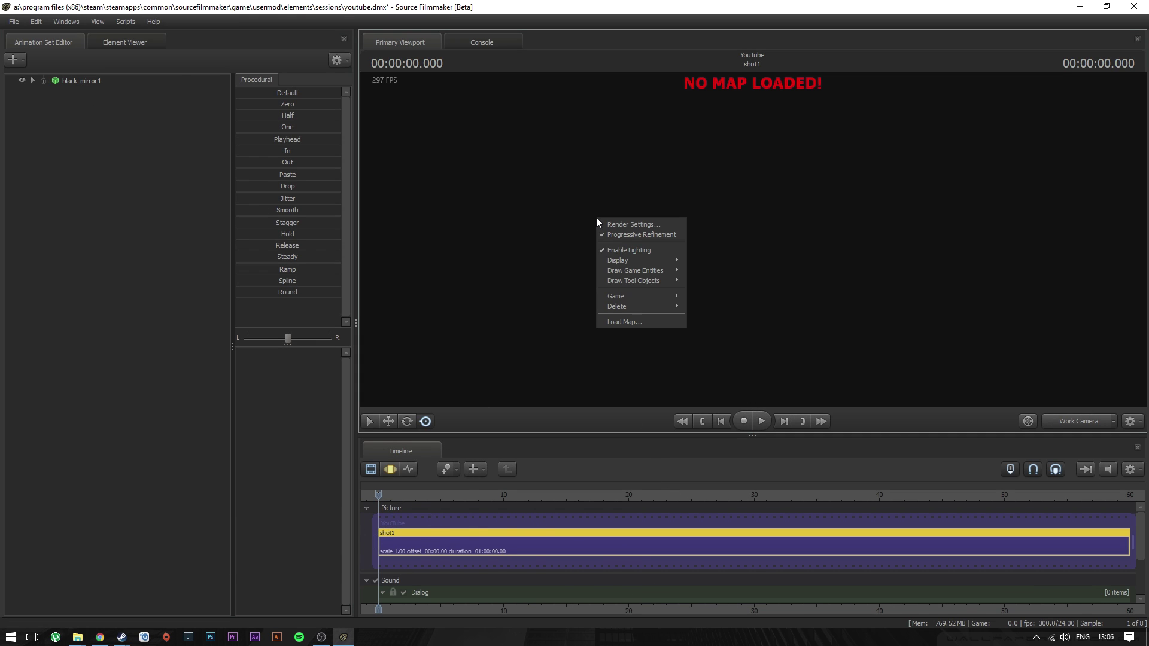
left_click(629, 321)
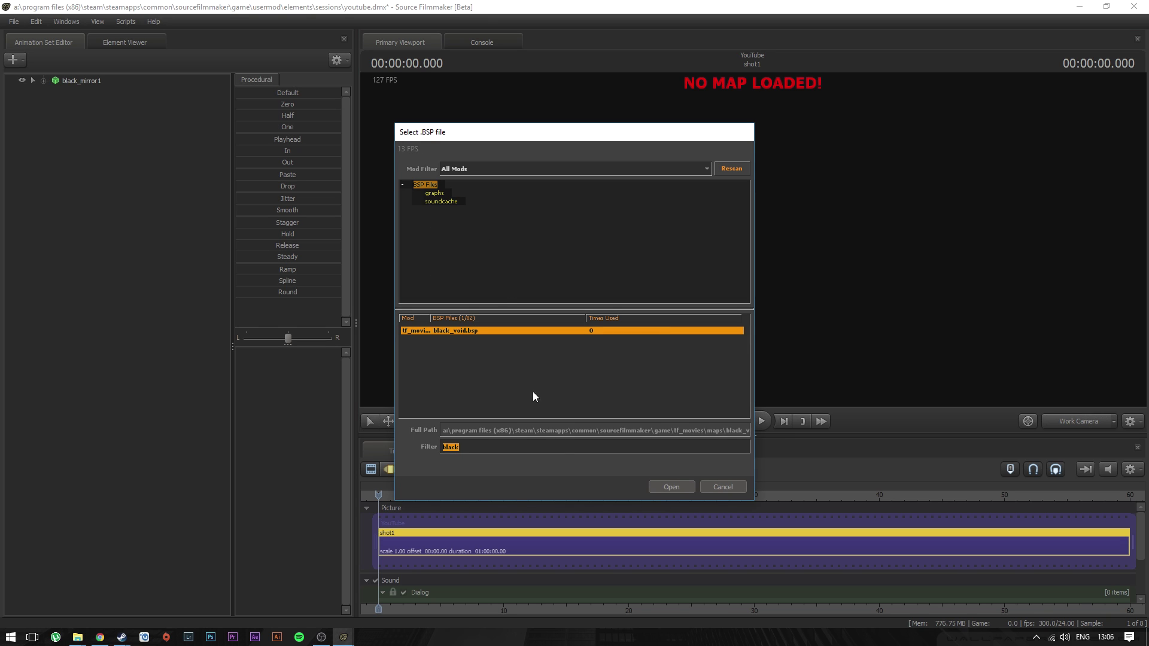
left_click(669, 486)
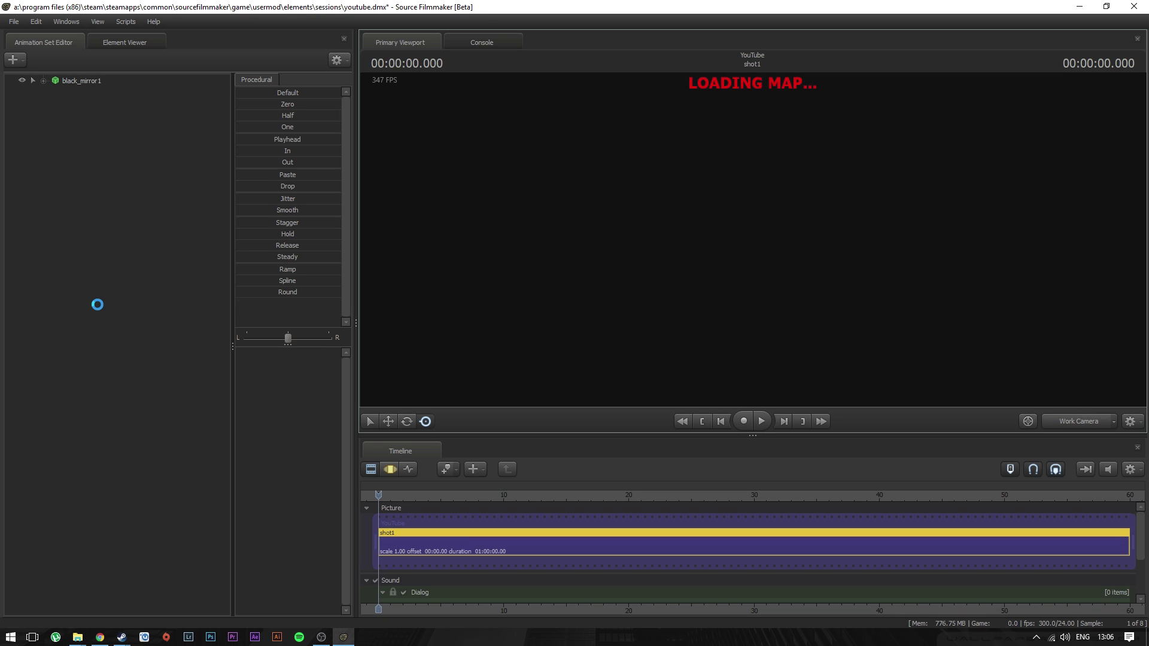
right_click(98, 305)
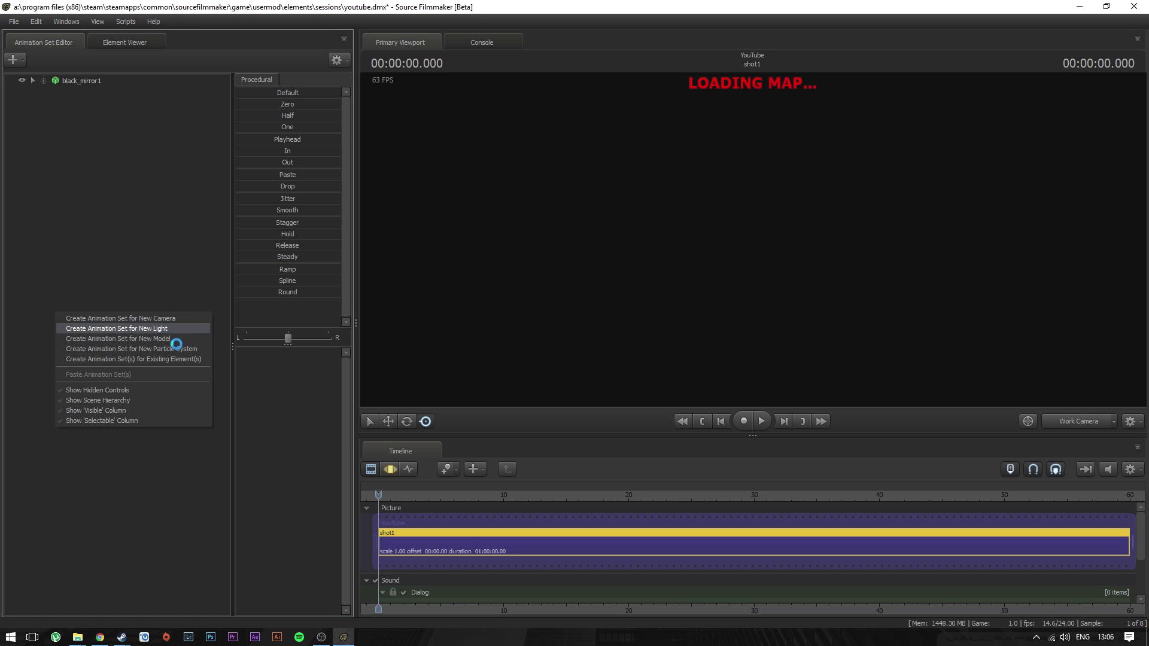
Step: Add new camera2 and light1 animation sets to the scene
left_click(173, 318)
right_click(120, 284)
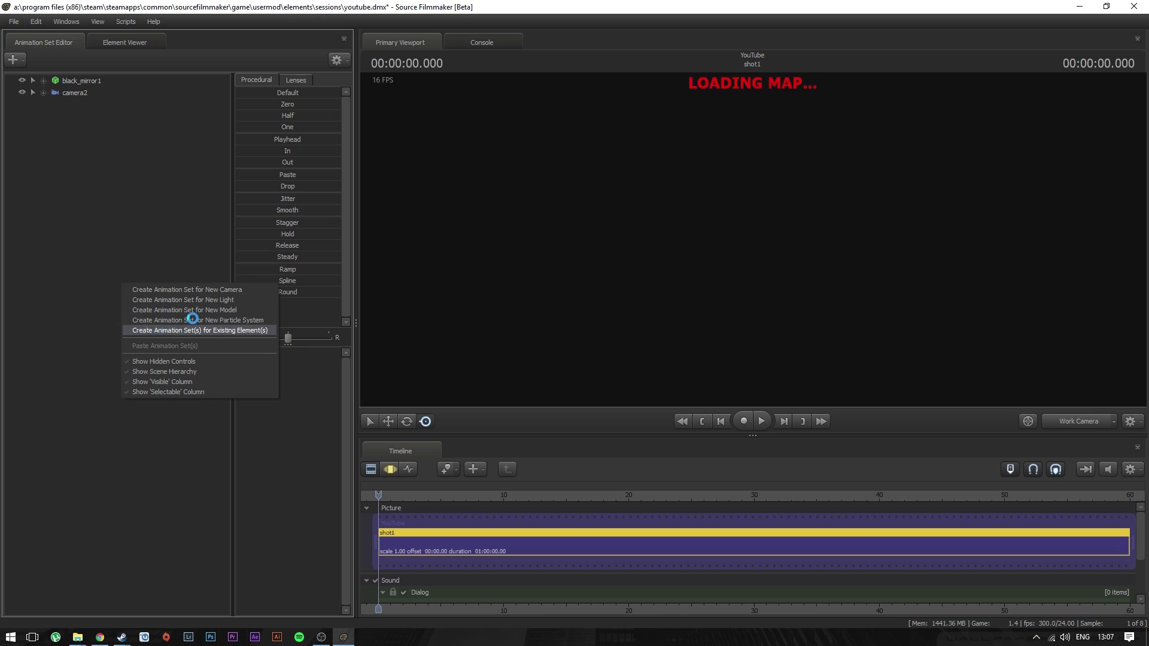
left_click(153, 298)
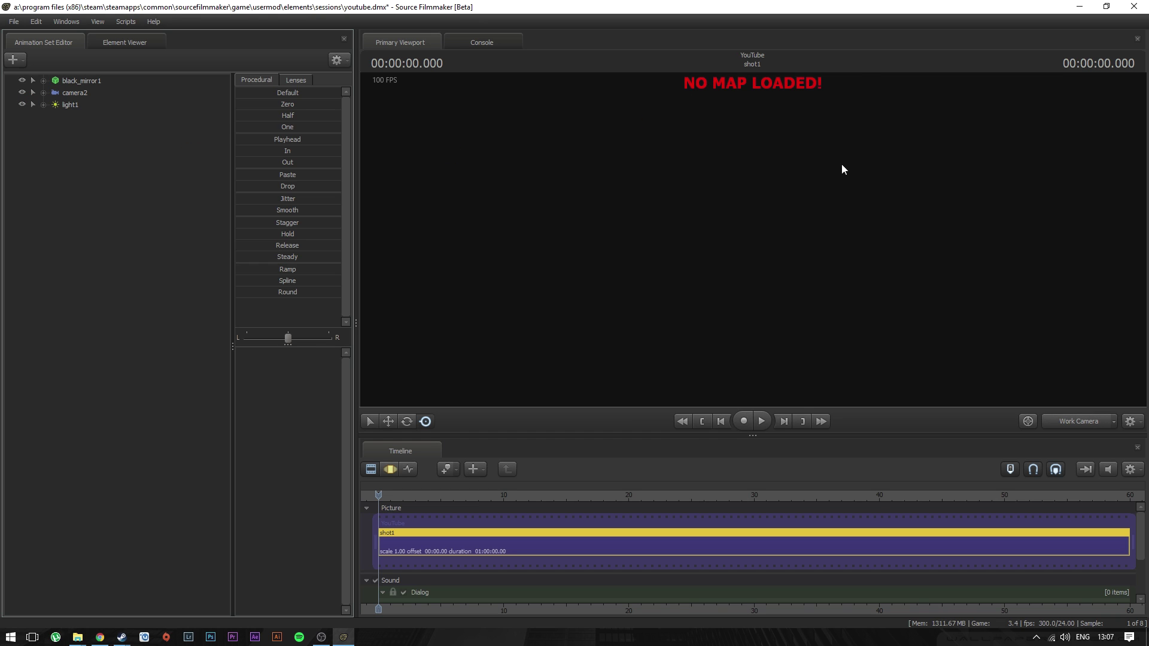
Step: Select light1 and place it in the viewport, dismissing the Invalid Manipulation warning
left_click(72, 105)
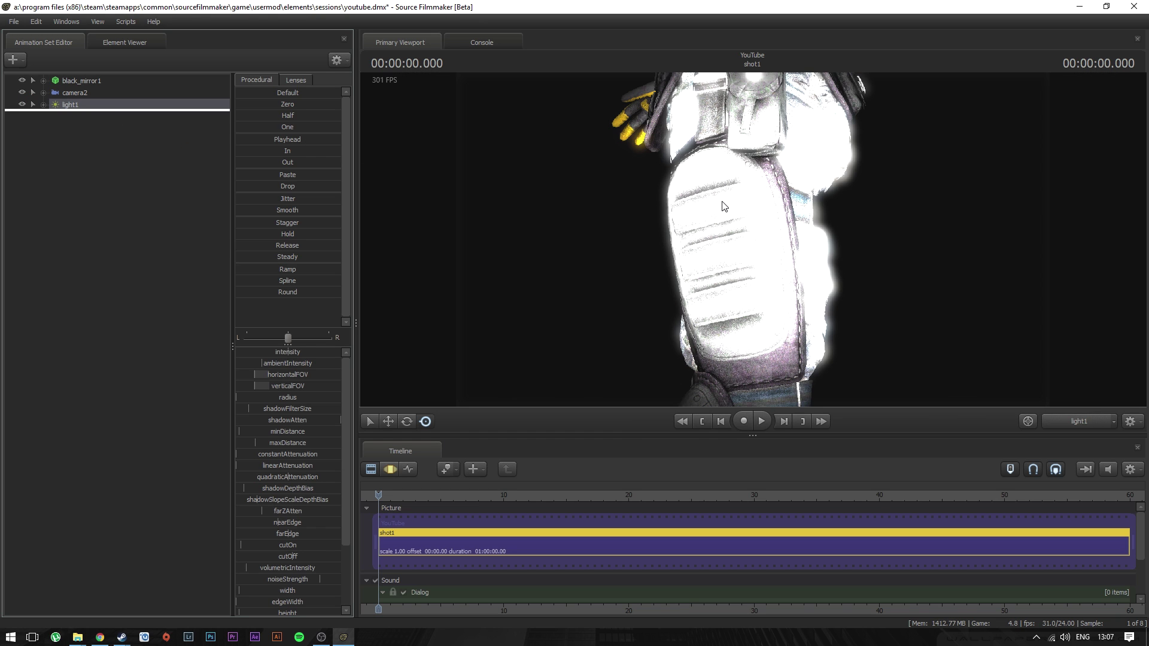
left_click(952, 300)
left_click(571, 333)
left_click(562, 339)
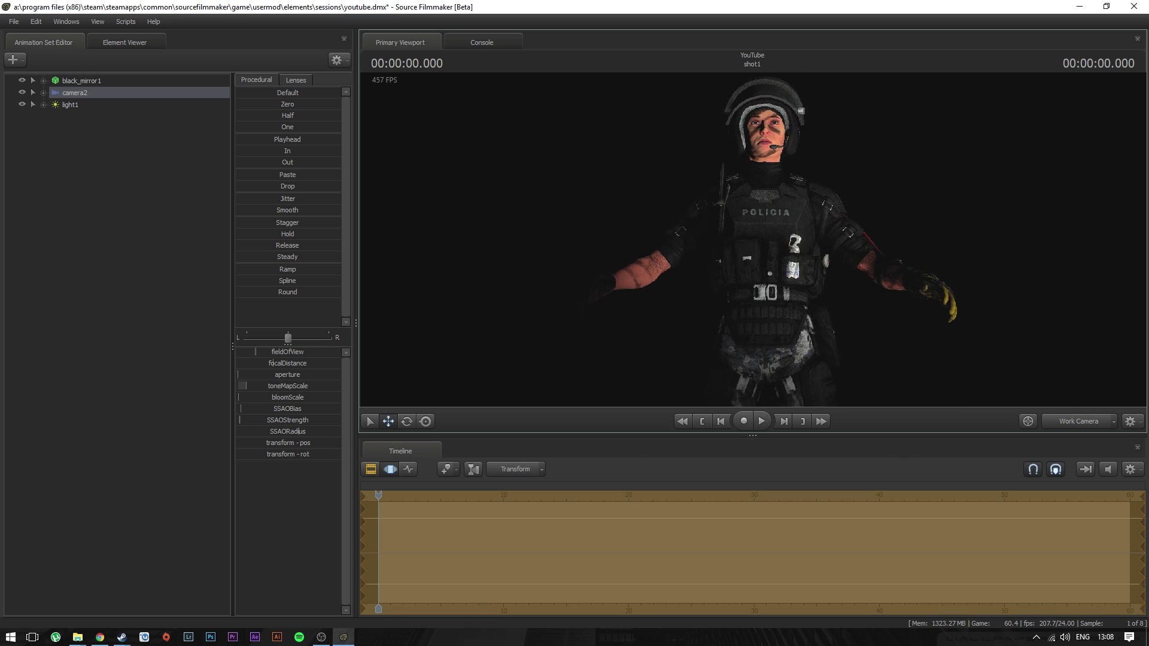
Step: Expand black_mirror1's Arms group and rotate ValveBiped.Bip01_L_UpperArm upward
left_click(63, 80)
left_click(40, 81)
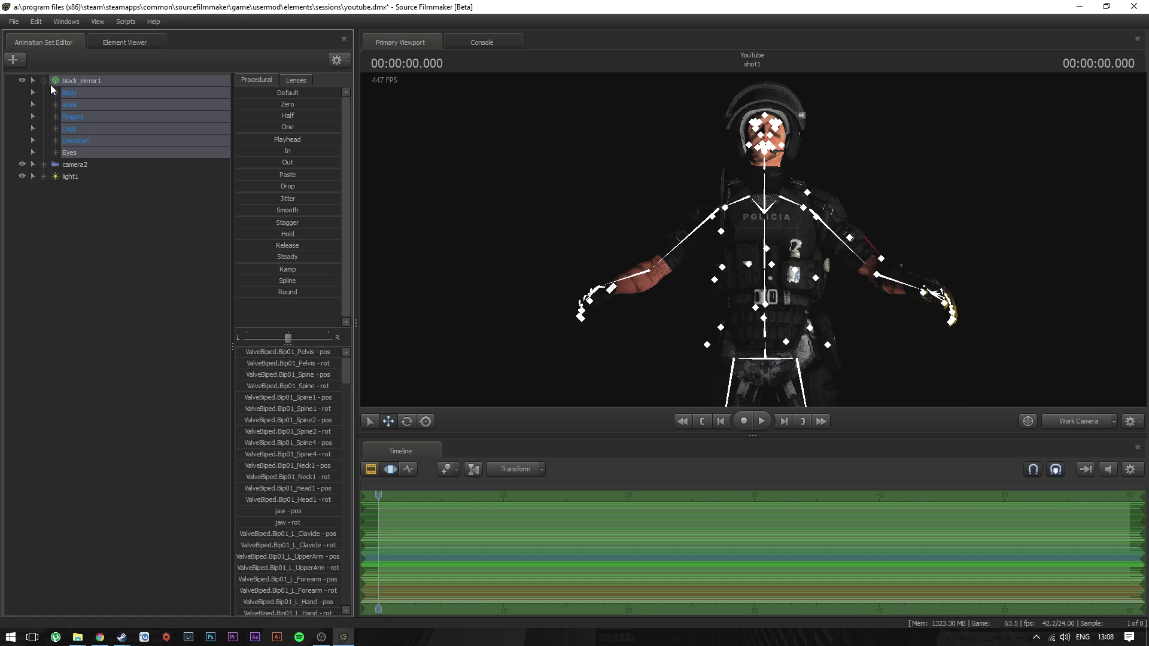
left_click(55, 93)
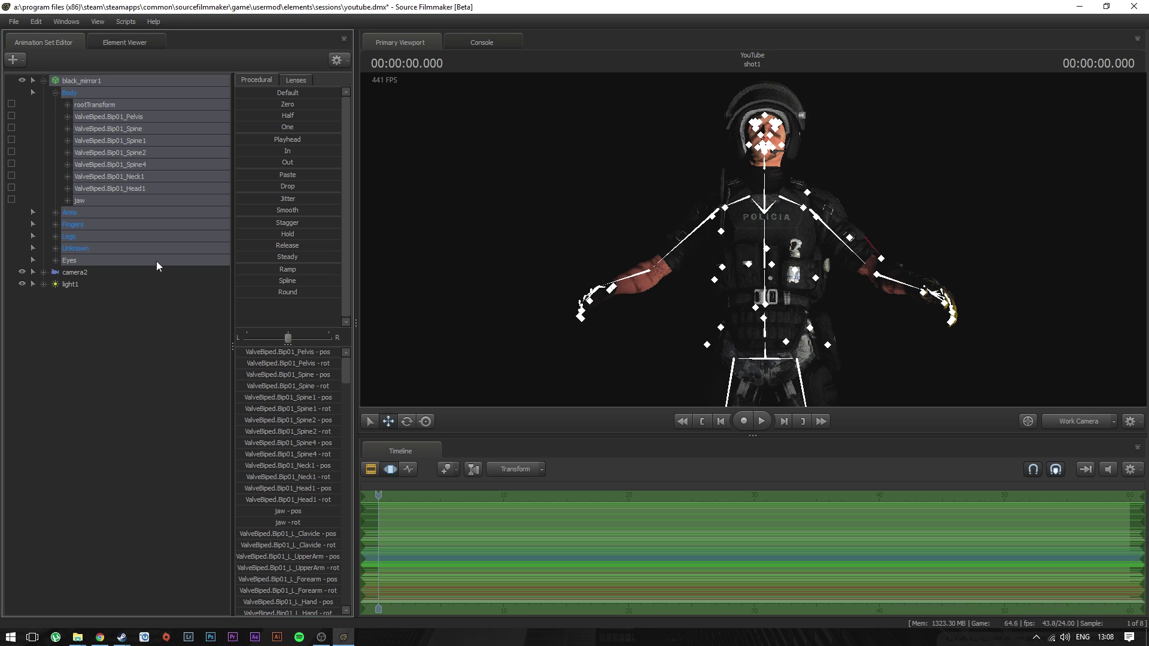
left_click(126, 309)
left_click(55, 212)
left_click(113, 235)
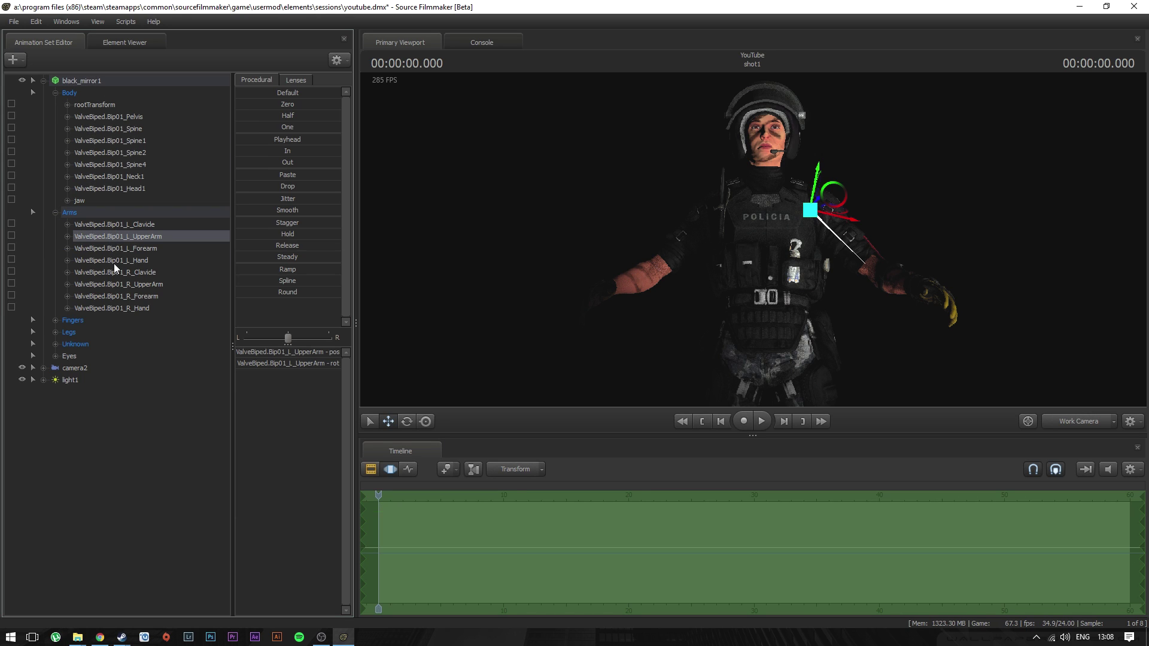
mouse_move(855, 217)
left_mouse_down()
mouse_move(823, 208)
mouse_move(853, 210)
left_mouse_up()
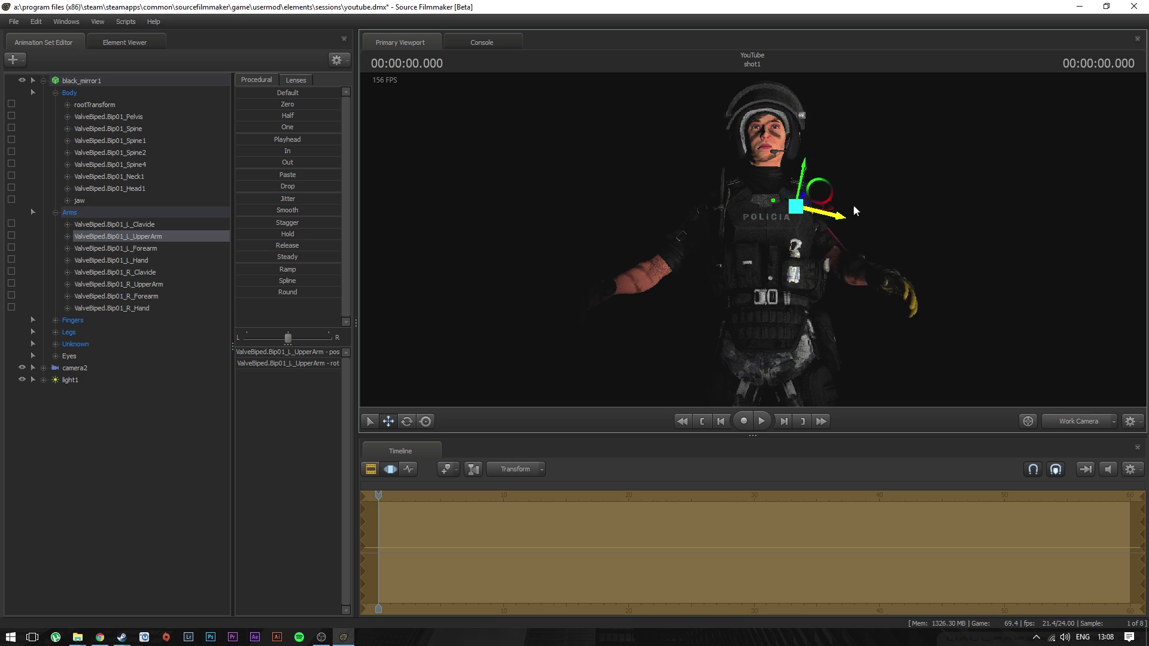
left_click(407, 421)
left_click_drag(814, 201, 839, 175)
Step: Bend the left forearm to raise the hand to the helmet, then fine-tune the upper arm
left_click(119, 248)
mouse_move(931, 165)
left_mouse_down()
mouse_move(919, 197)
mouse_move(931, 171)
left_mouse_up()
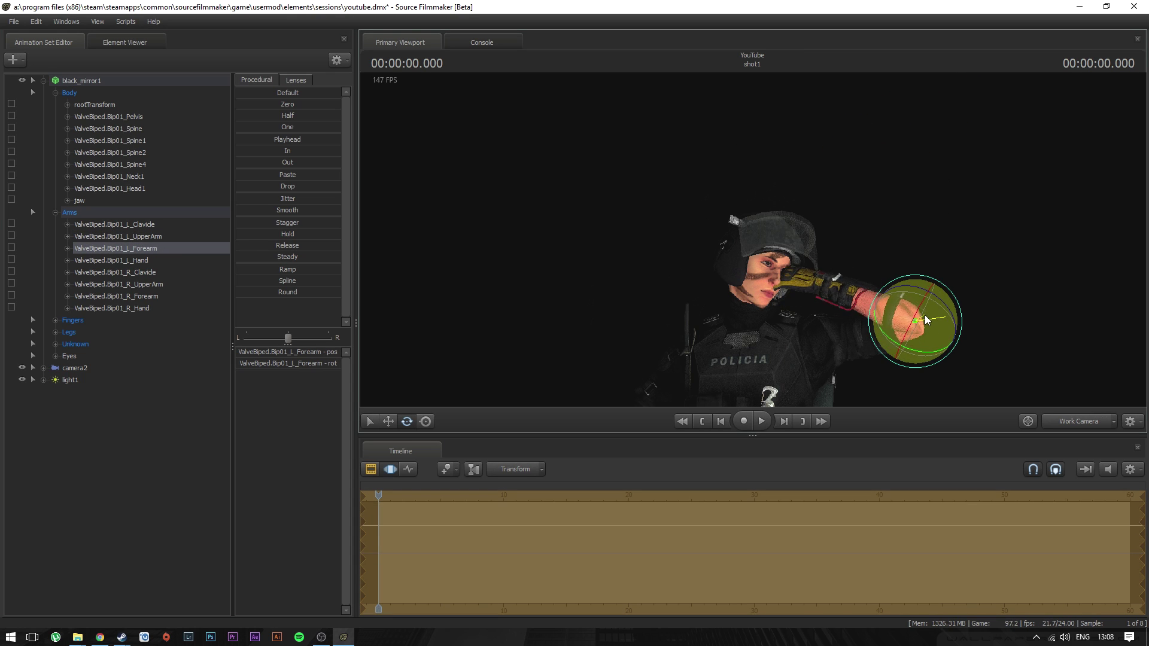
mouse_move(926, 321)
left_mouse_down()
mouse_move(952, 327)
mouse_move(891, 323)
mouse_move(904, 323)
left_mouse_up()
left_click(166, 236)
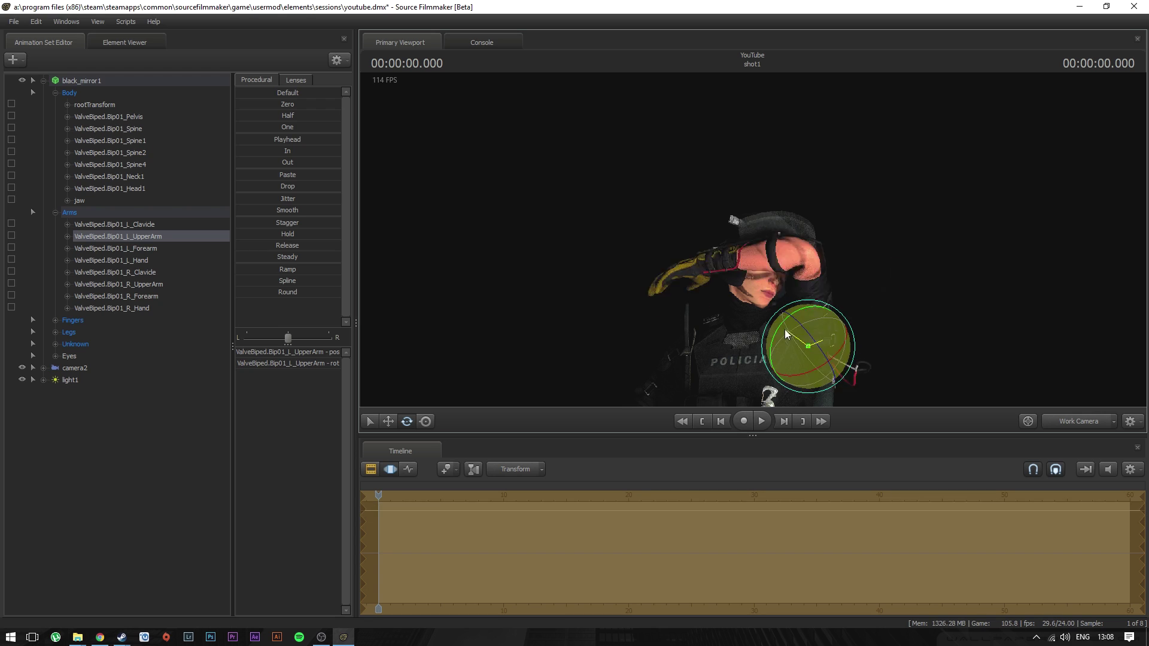
mouse_move(785, 329)
right_mouse_down()
mouse_move(784, 299)
mouse_move(785, 323)
right_mouse_up()
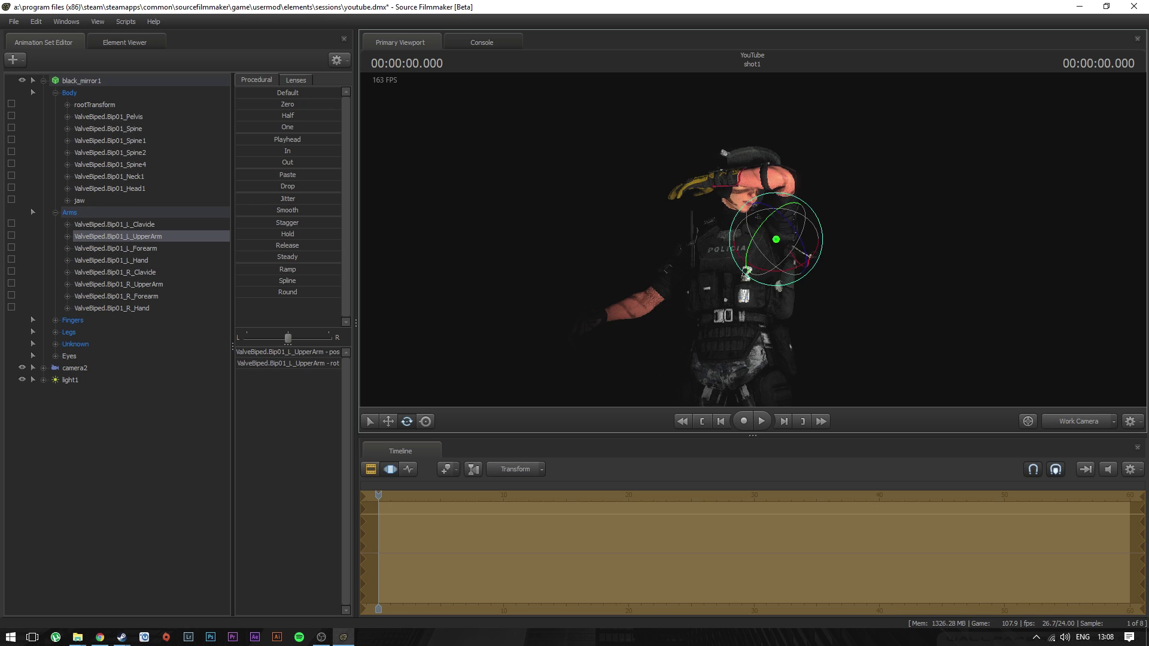